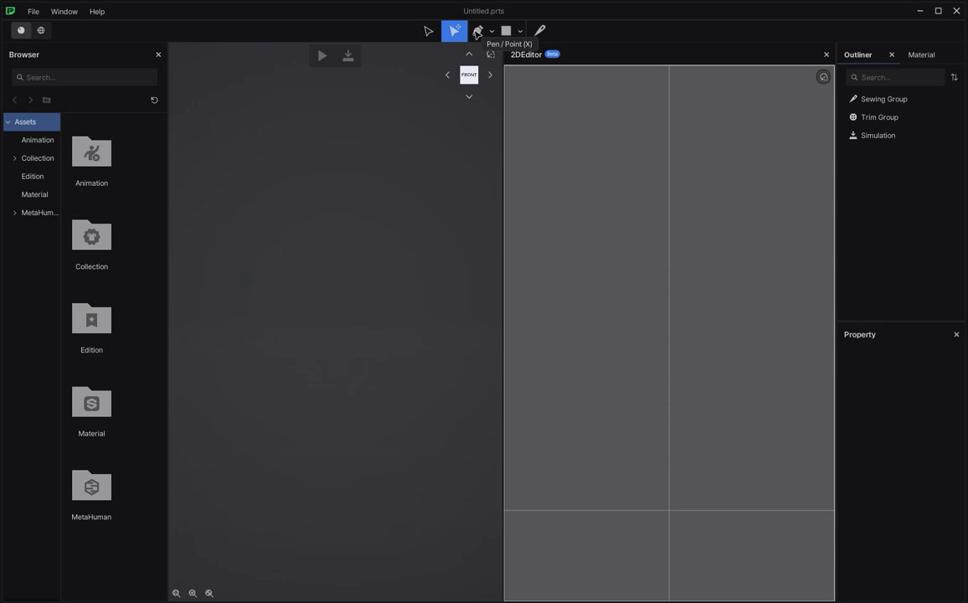
Draw a closed four-sided, tilted pattern piece in the 2D editor with the Pen tool.
{"action": "left_click", "coordinate": [477, 33]}
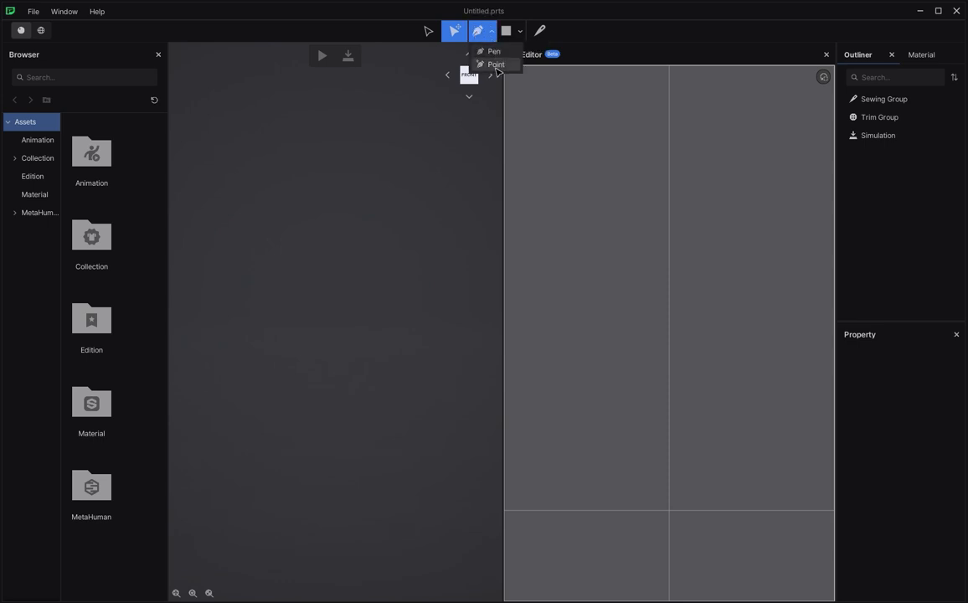
{"action": "left_click", "coordinate": [495, 64]}
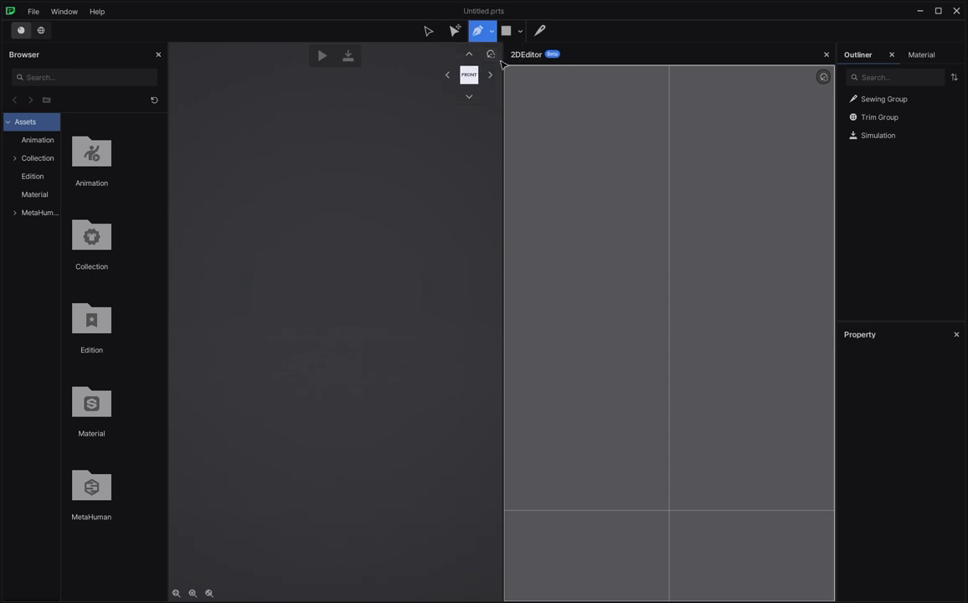
{"action": "left_click", "coordinate": [633, 196]}
{"action": "left_click", "coordinate": [581, 244]}
{"action": "left_click", "coordinate": [621, 312]}
{"action": "left_click", "coordinate": [691, 263]}
{"action": "left_click", "coordinate": [633, 197]}
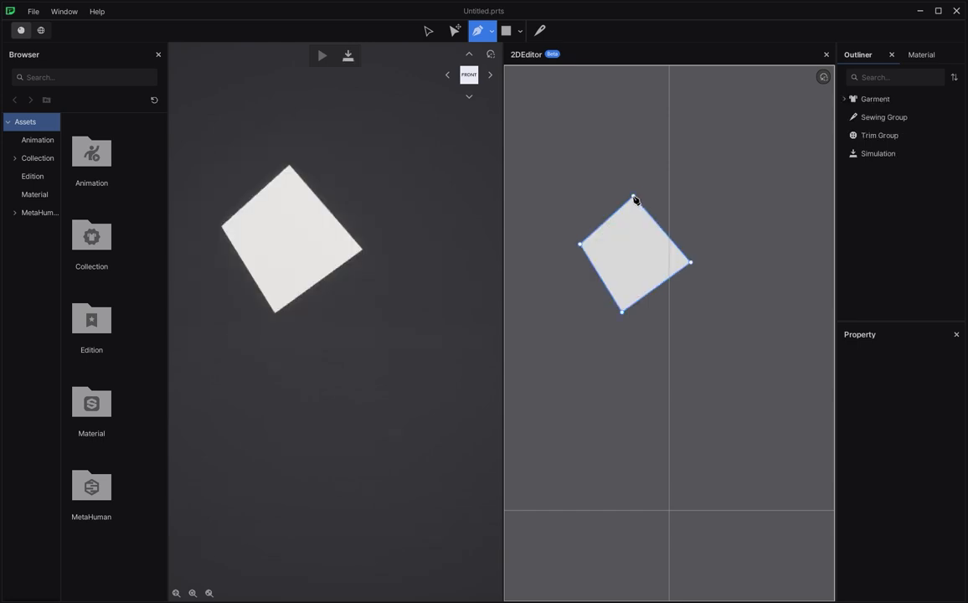
Draw a closed four-sided internal shape near the middle of the tilted pattern piece.
{"action": "scroll", "coordinate": [634, 199], "scroll_direction": "up", "scroll_amount": 3}
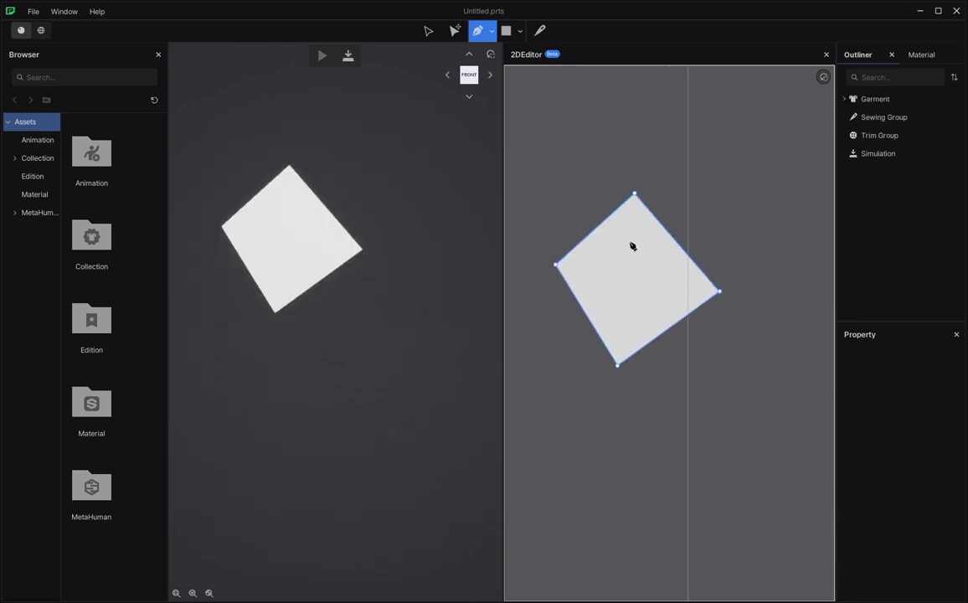
{"action": "left_click", "coordinate": [629, 239]}
{"action": "left_click", "coordinate": [585, 268]}
{"action": "left_click", "coordinate": [609, 305]}
{"action": "left_click", "coordinate": [651, 278]}
{"action": "left_click", "coordinate": [632, 241]}
Draw two open internal lines in the pattern piece, one along its lower-right edge and one along its upper-left edge.
{"action": "left_click", "coordinate": [620, 326]}
{"action": "left_click", "coordinate": [676, 287]}
{"action": "left_click", "coordinate": [574, 259]}
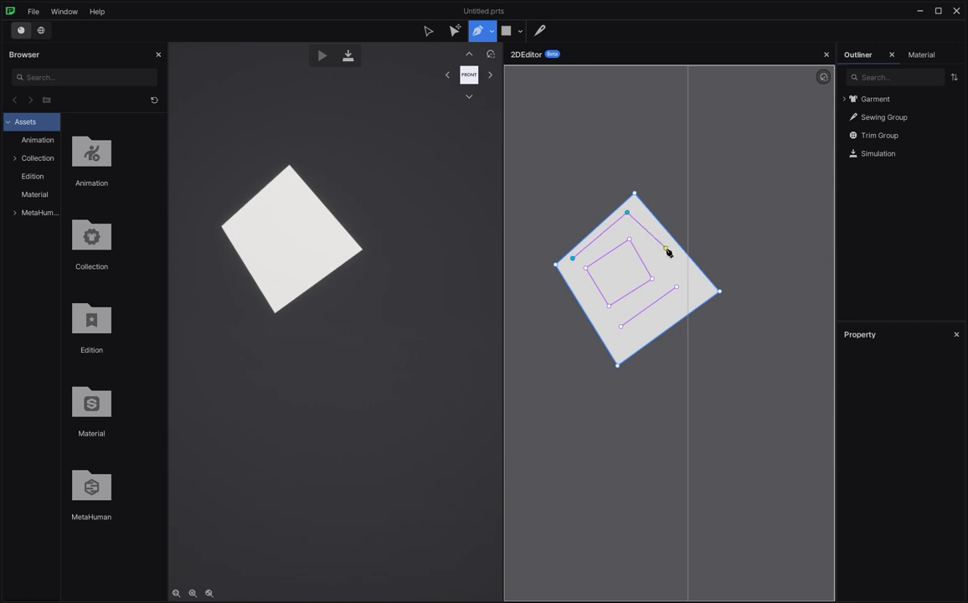
{"action": "double_click", "coordinate": [627, 214]}
{"action": "scroll", "coordinate": [648, 235], "scroll_direction": "down", "scroll_amount": 1}
Add a point to the upper-left internal line and one to the piece's upper-right edge, pulling the edge point outward to form a pentagon.
{"action": "left_click", "coordinate": [492, 31]}
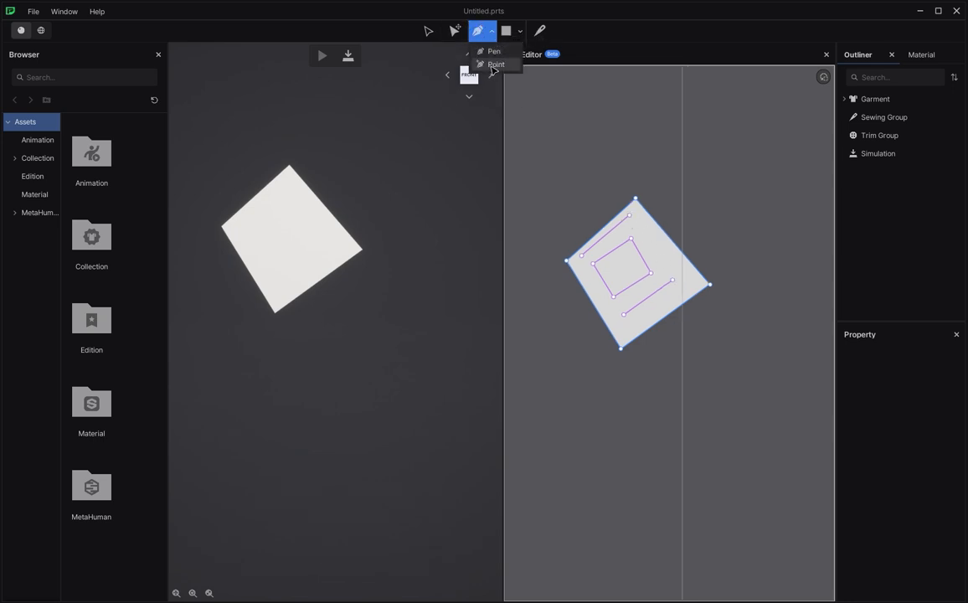
{"action": "left_click", "coordinate": [494, 64]}
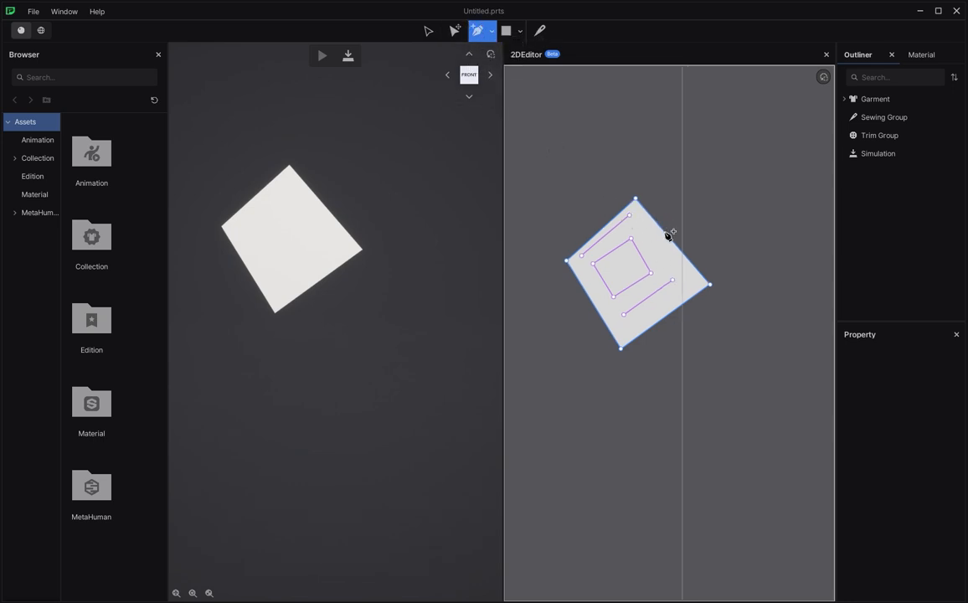
{"action": "left_click", "coordinate": [613, 227]}
{"action": "left_click_drag", "start_coordinate": [668, 238], "coordinate": [698, 206]}
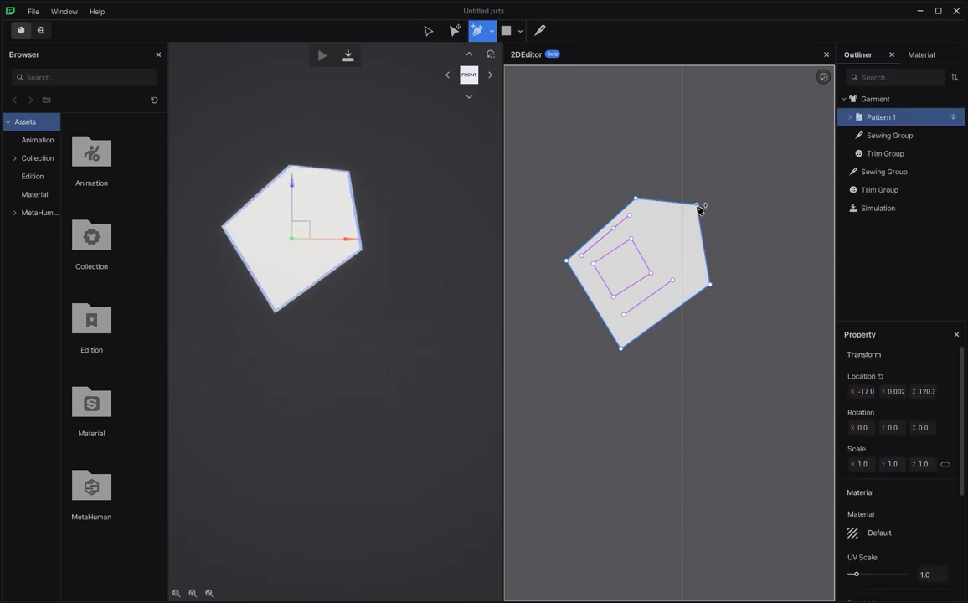
Create two separate square pattern pieces below the pentagon with the Rectangle tool, the second slightly smaller and to the left of the first.
{"action": "left_click", "coordinate": [520, 31]}
{"action": "left_click", "coordinate": [520, 50]}
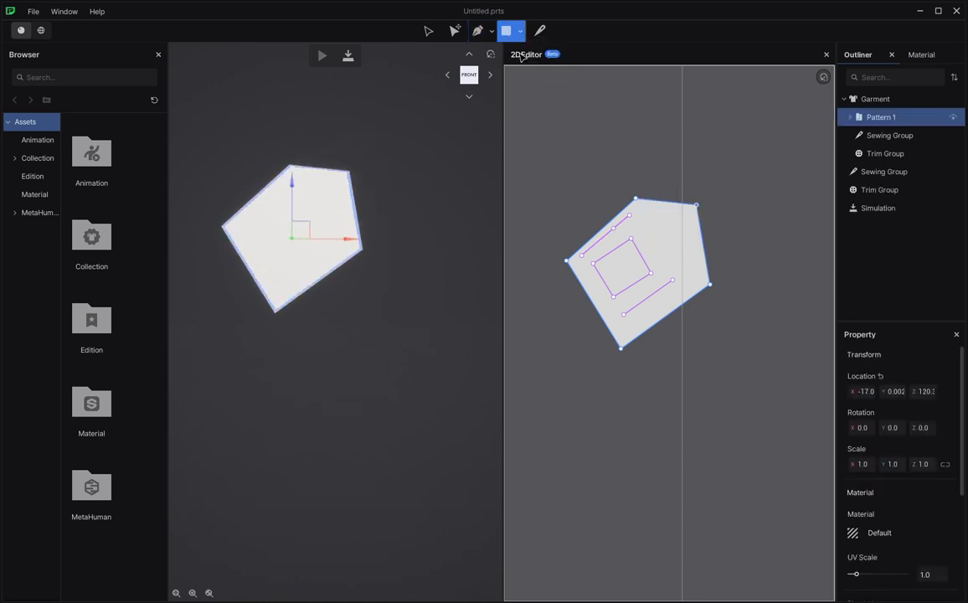
{"action": "left_click", "coordinate": [652, 385]}
{"action": "middle_click_drag", "start_coordinate": [616, 429], "coordinate": [715, 422]}
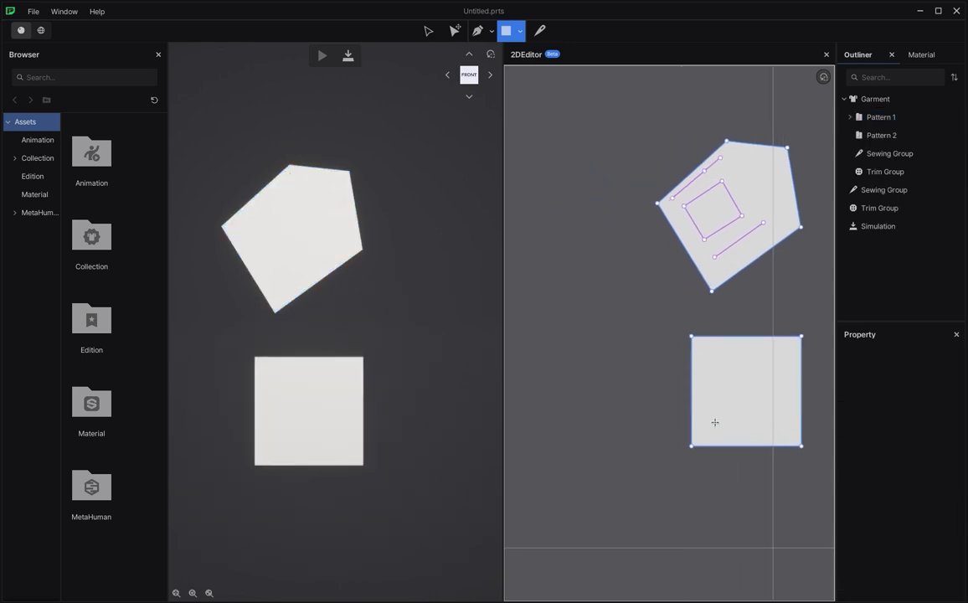
{"action": "left_click_drag", "start_coordinate": [547, 279], "coordinate": [645, 377]}
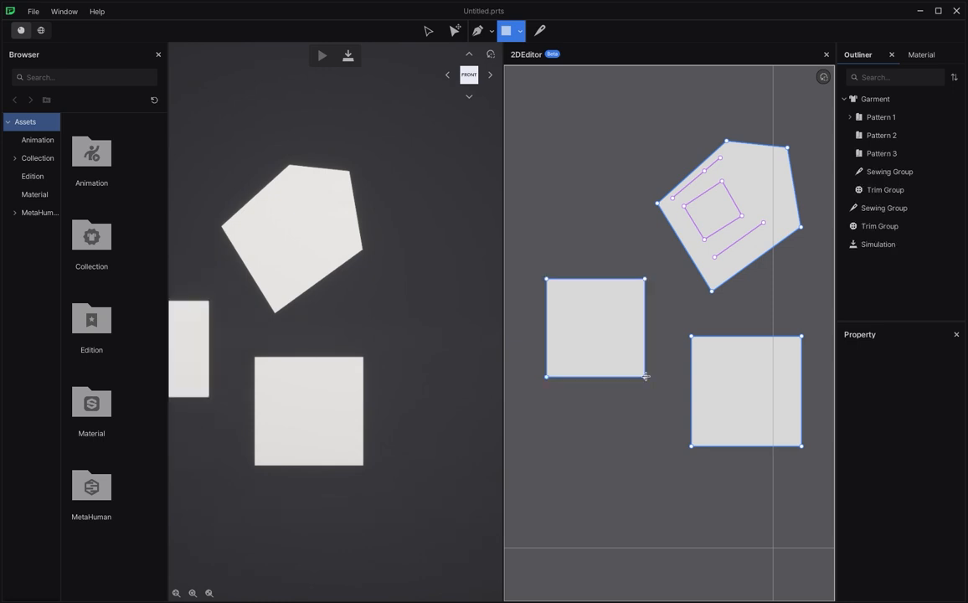
Create two circular pattern pieces above and left of the pentagon with the Circle tool, one large and one small.
{"action": "middle_click_drag", "start_coordinate": [639, 221], "coordinate": [662, 357]}
{"action": "left_click", "coordinate": [519, 32]}
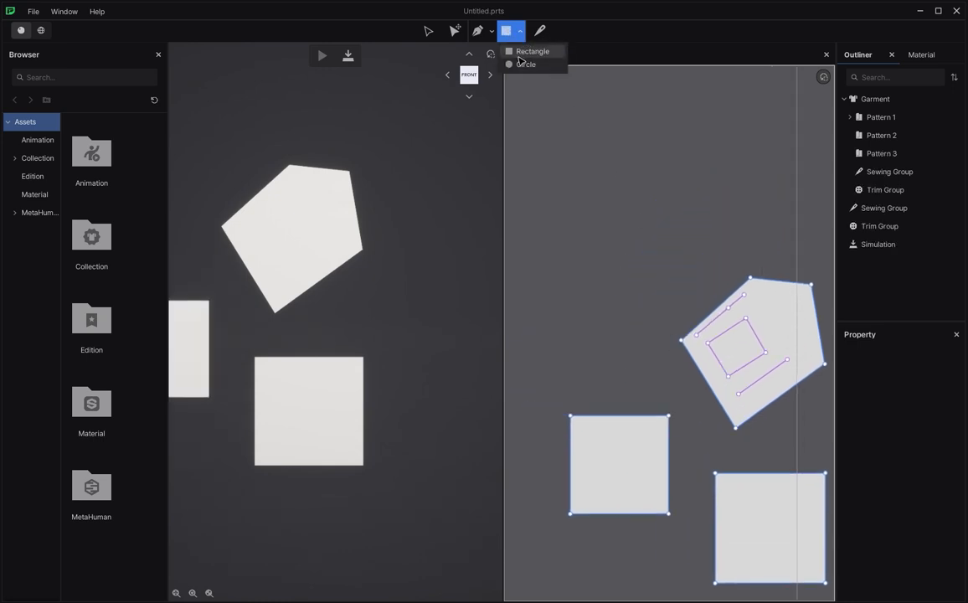
{"action": "left_click", "coordinate": [523, 64]}
{"action": "left_click", "coordinate": [643, 135]}
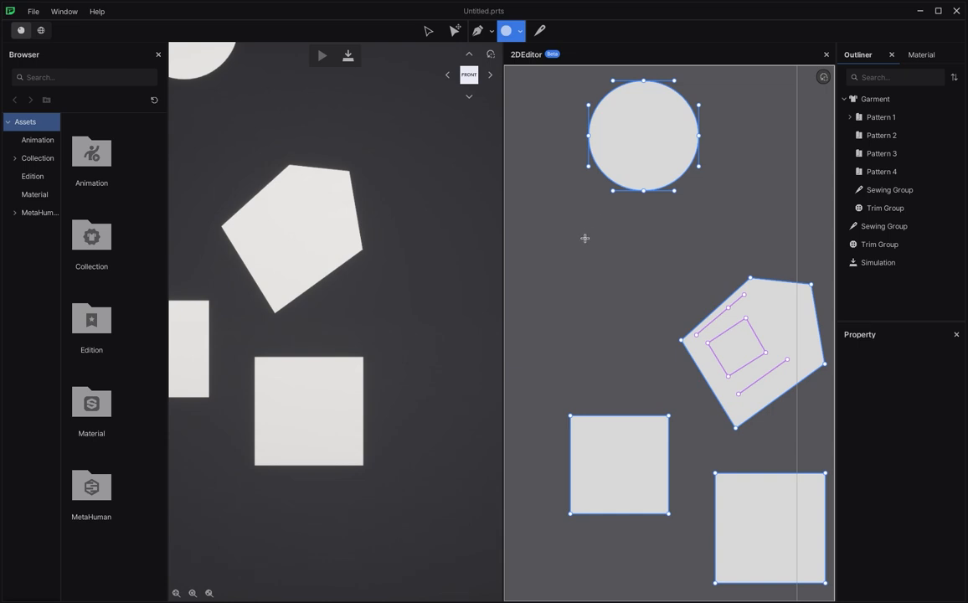
{"action": "left_click_drag", "start_coordinate": [547, 241], "coordinate": [611, 302]}
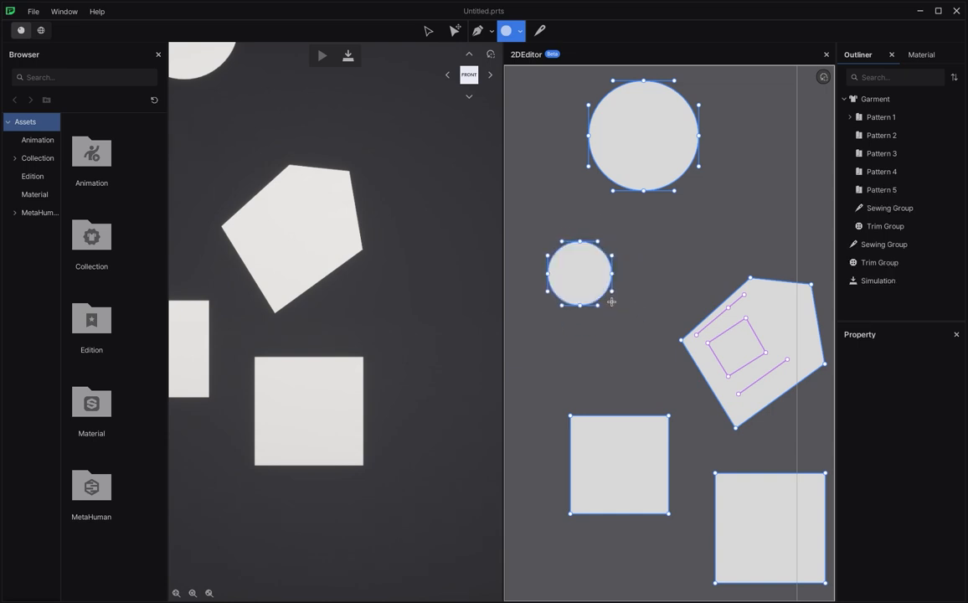
Draw an elliptical internal shape inside the large circle and another inside the smaller square.
{"action": "mouse_move", "coordinate": [650, 287]}
{"action": "middle_mouse_down"}
{"action": "mouse_move", "coordinate": [617, 268]}
{"action": "mouse_move", "coordinate": [648, 284]}
{"action": "middle_mouse_up"}
{"action": "left_click_drag", "start_coordinate": [595, 83], "coordinate": [635, 137]}
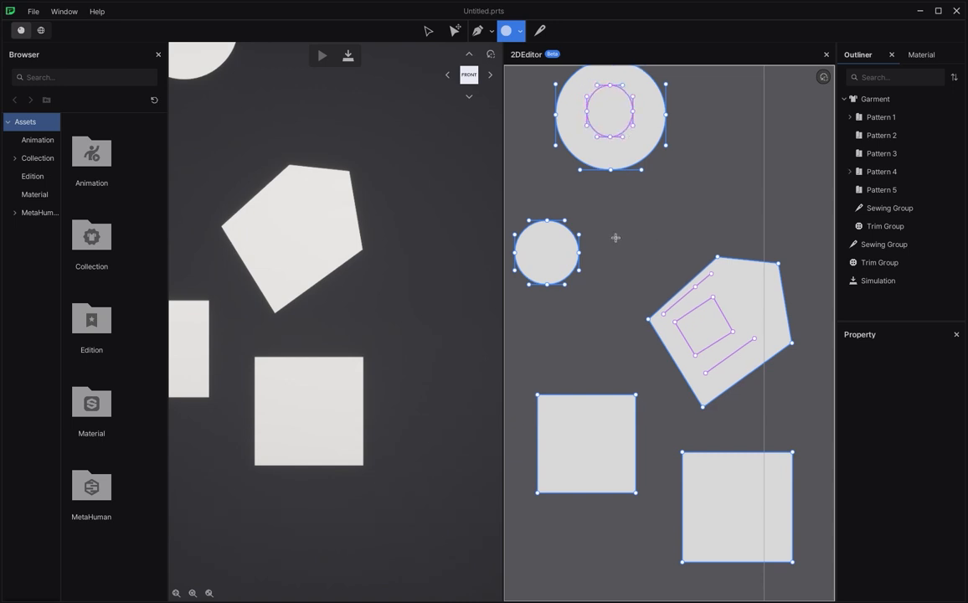
{"action": "left_click_drag", "start_coordinate": [576, 421], "coordinate": [613, 471]}
{"action": "middle_click_drag", "start_coordinate": [696, 436], "coordinate": [658, 395]}
{"action": "middle_click_drag", "start_coordinate": [688, 259], "coordinate": [761, 295]}
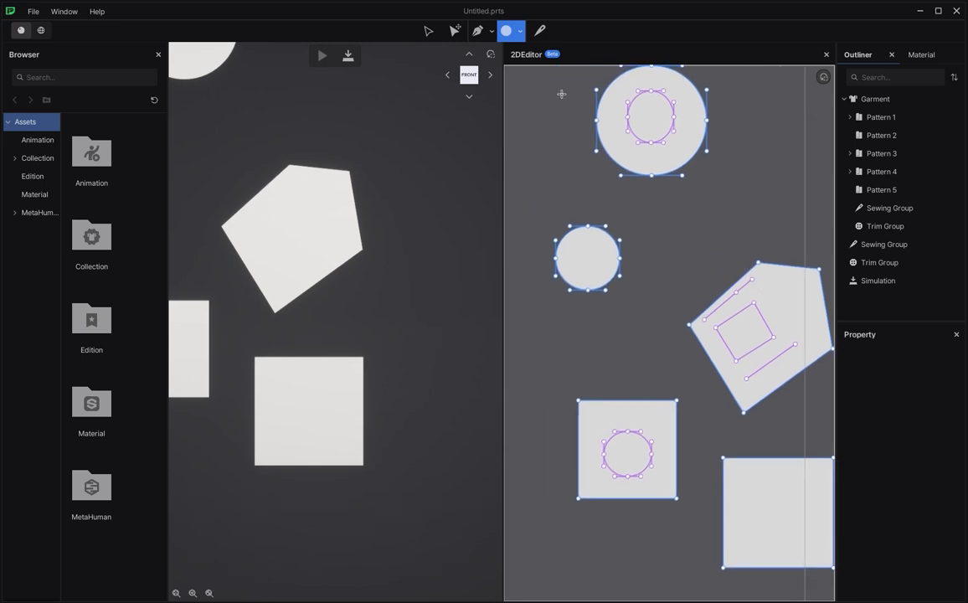
Edit the outlines by moving the large circle's left point outward and down and shifting the pentagon's upper-left edge outward.
{"action": "left_click", "coordinate": [428, 33]}
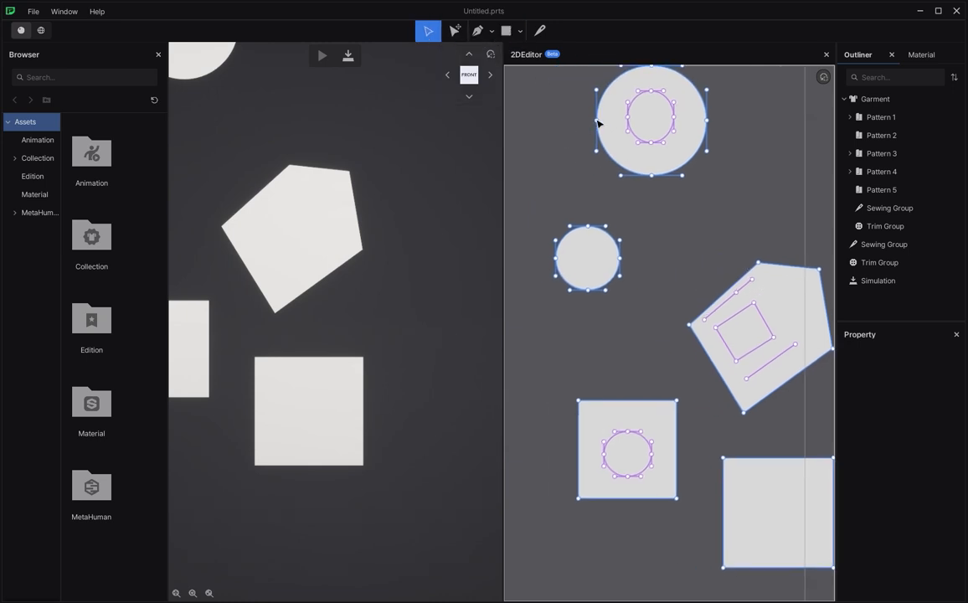
{"action": "left_click_drag", "start_coordinate": [597, 123], "coordinate": [579, 135]}
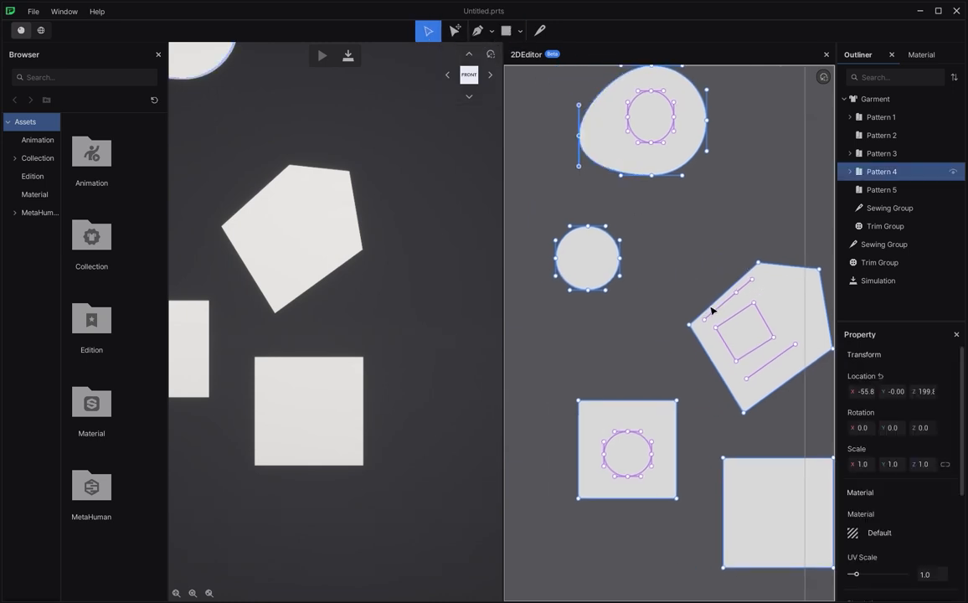
{"action": "left_click_drag", "start_coordinate": [712, 311], "coordinate": [672, 298]}
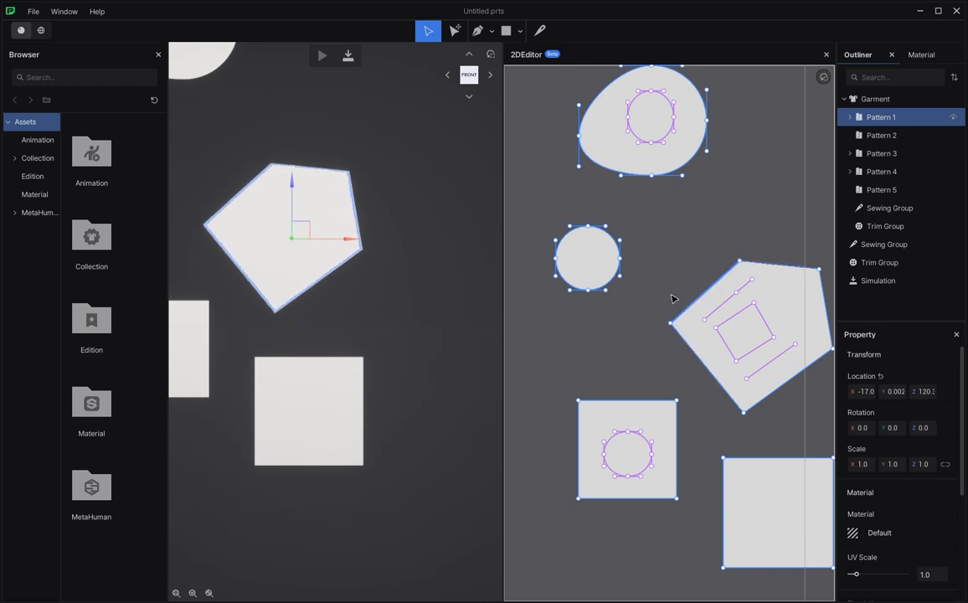
Delete the pentagon's upper-left edge, then delete the top point of the remaining triangle.
{"action": "key", "text": "Delete"}
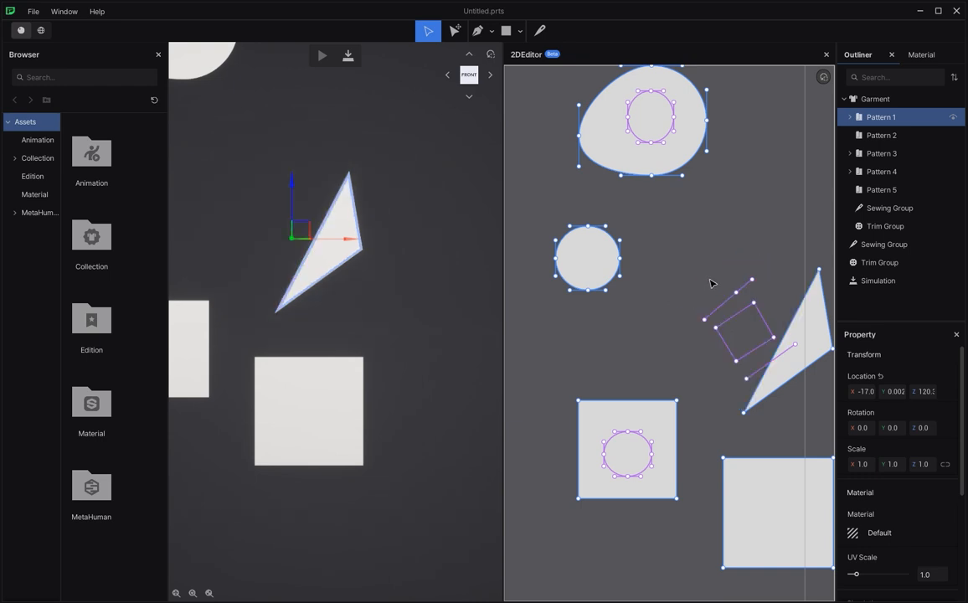
{"action": "middle_click_drag", "start_coordinate": [710, 283], "coordinate": [661, 270]}
{"action": "left_click_drag", "start_coordinate": [759, 239], "coordinate": [787, 279]}
{"action": "key", "text": "Delete"}
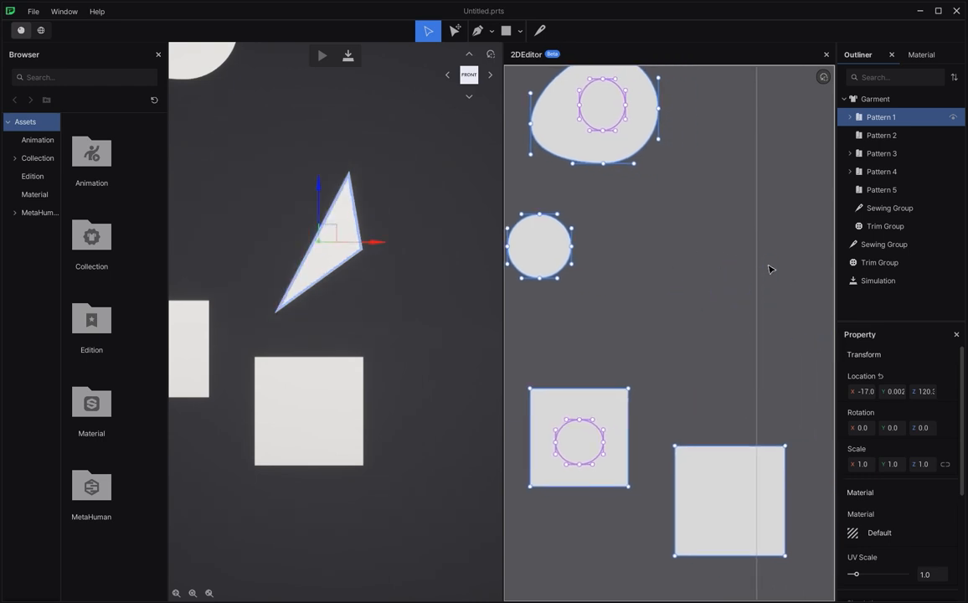
Move the reshaped circle piece with its inner ellipse down beside the small circle, enlarge it and rotate it slightly clockwise.
{"action": "left_click", "coordinate": [455, 31]}
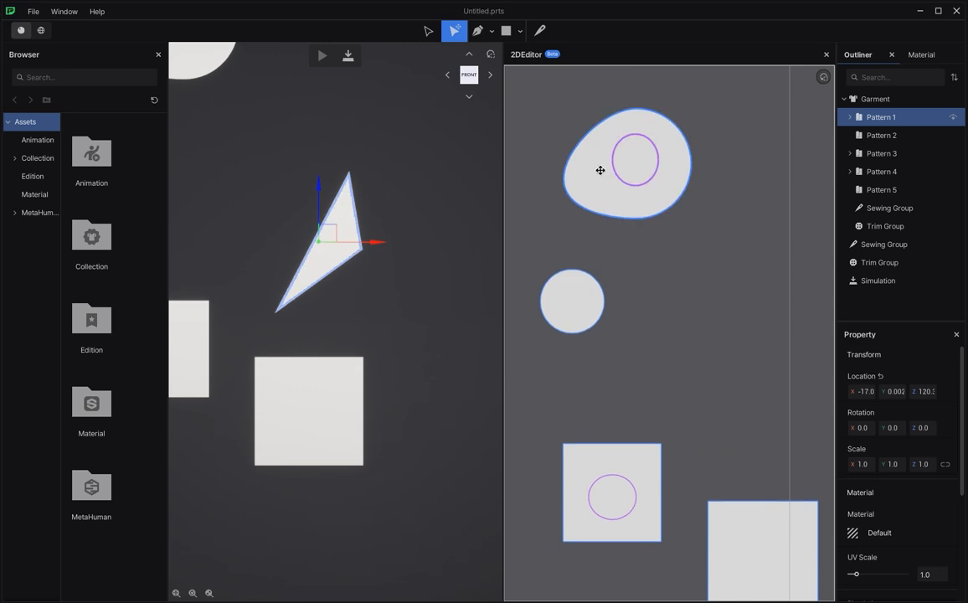
{"action": "left_click_drag", "start_coordinate": [601, 170], "coordinate": [677, 350]}
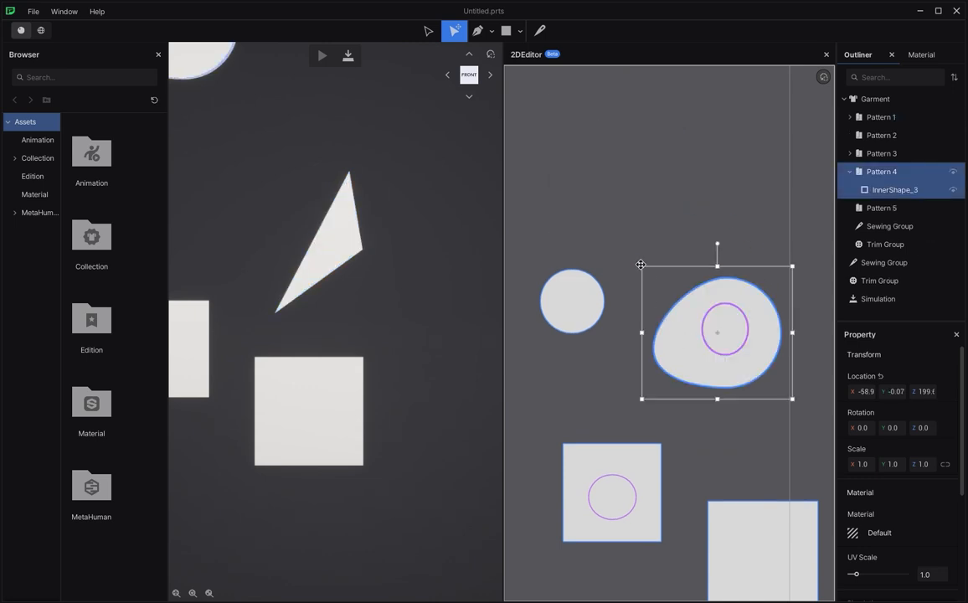
{"action": "left_click_drag", "start_coordinate": [640, 265], "coordinate": [608, 233]}
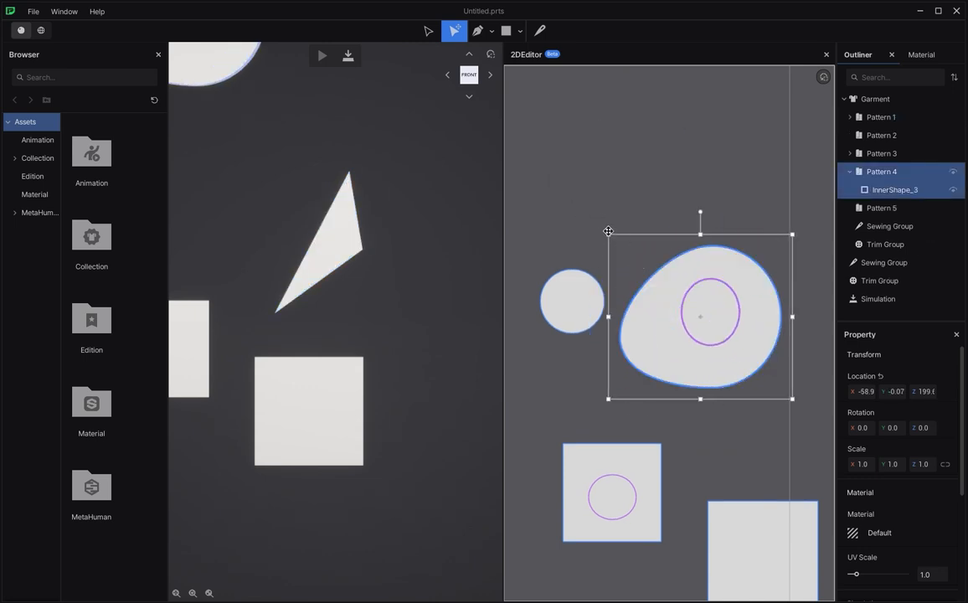
{"action": "left_click_drag", "start_coordinate": [701, 212], "coordinate": [734, 229]}
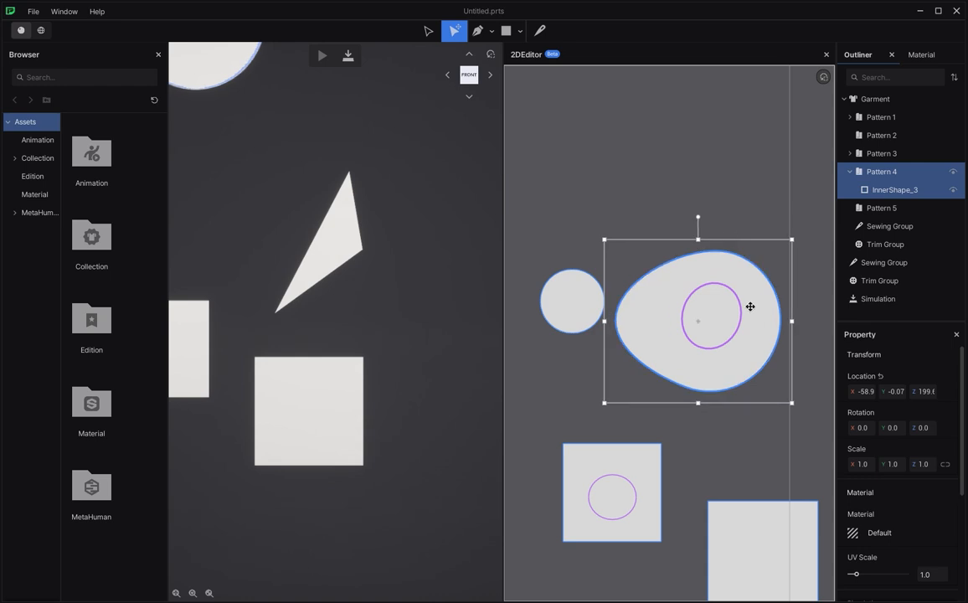
Draw a closed four-point pattern piece with a curved left side in the empty area beside the enlarged piece using the Pen tool.
{"action": "middle_click_drag", "start_coordinate": [751, 306], "coordinate": [690, 175]}
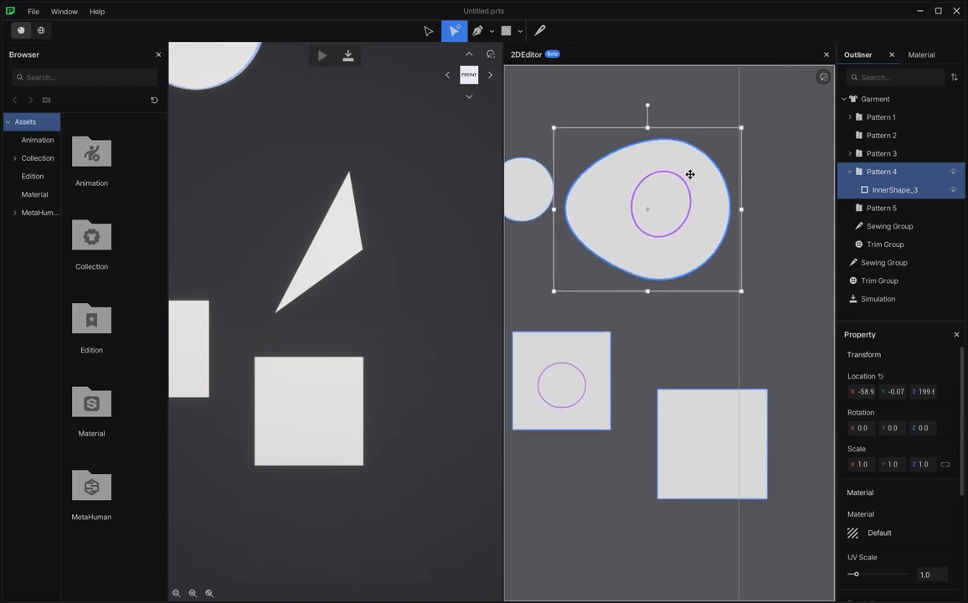
{"action": "left_click", "coordinate": [491, 30]}
{"action": "left_click", "coordinate": [495, 50]}
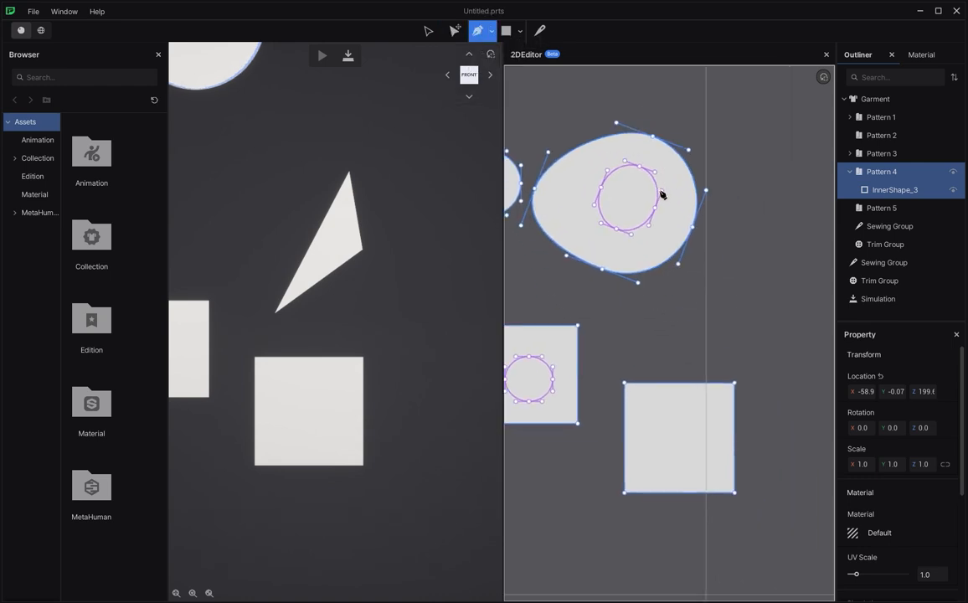
{"action": "left_click", "coordinate": [708, 182]}
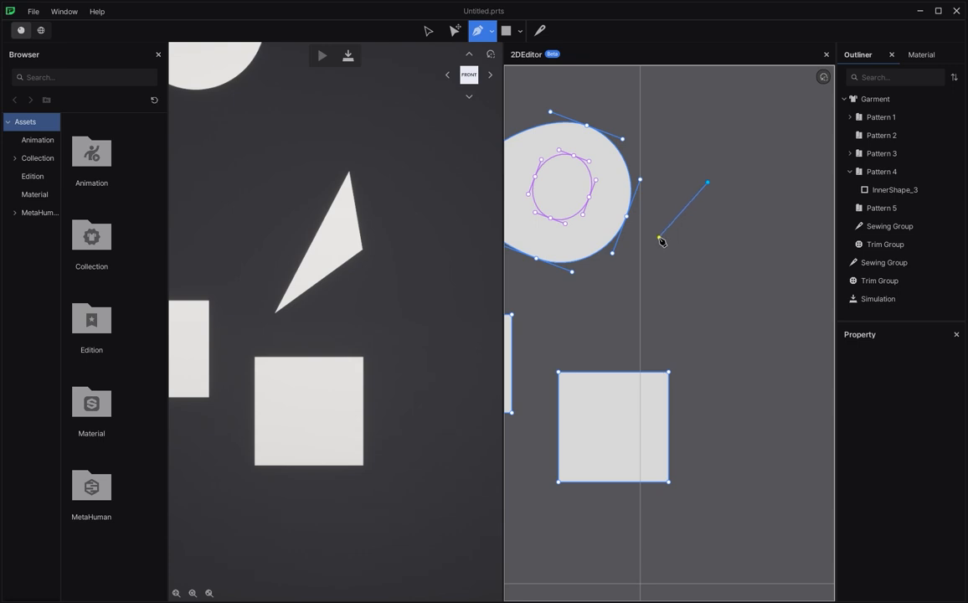
{"action": "left_click_drag", "start_coordinate": [659, 239], "coordinate": [669, 280]}
{"action": "left_click", "coordinate": [711, 295]}
{"action": "left_click", "coordinate": [769, 252]}
{"action": "left_click", "coordinate": [708, 183]}
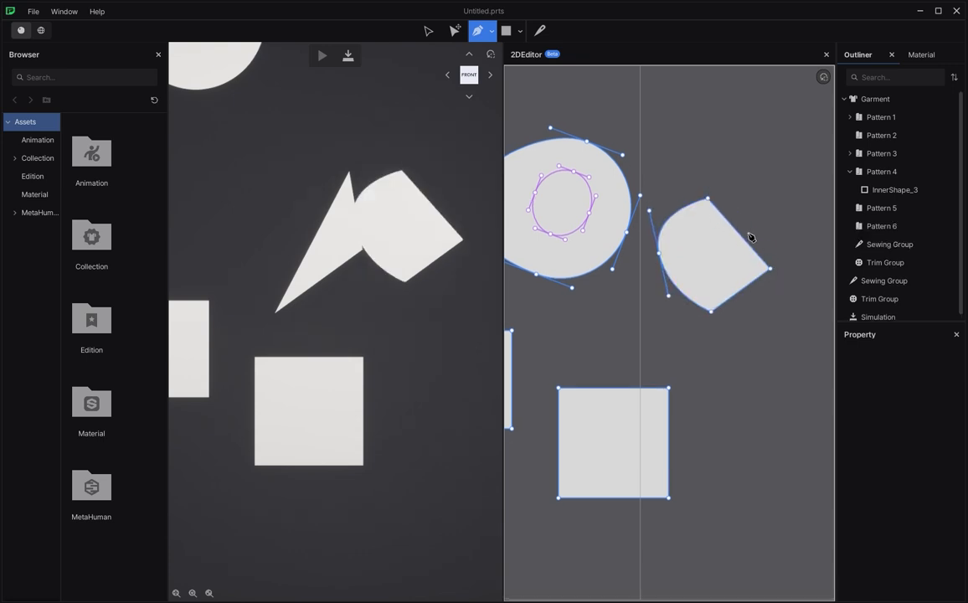
Connect handles on the new piece's right corner, tilt them to reshape the curve, and add a backward handle to its bottom point.
{"action": "left_click", "coordinate": [426, 34]}
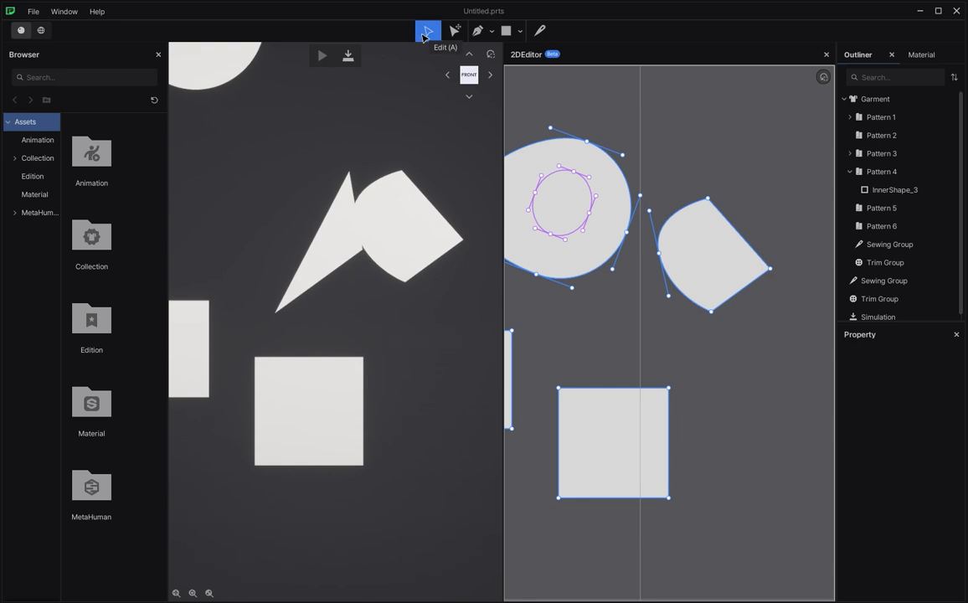
{"action": "right_click", "coordinate": [770, 270]}
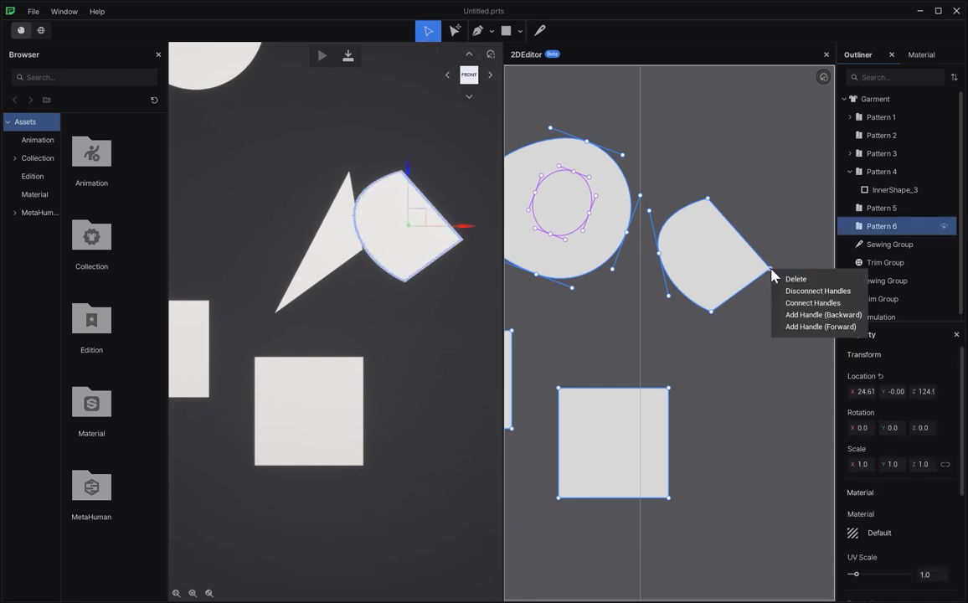
{"action": "left_click", "coordinate": [795, 304]}
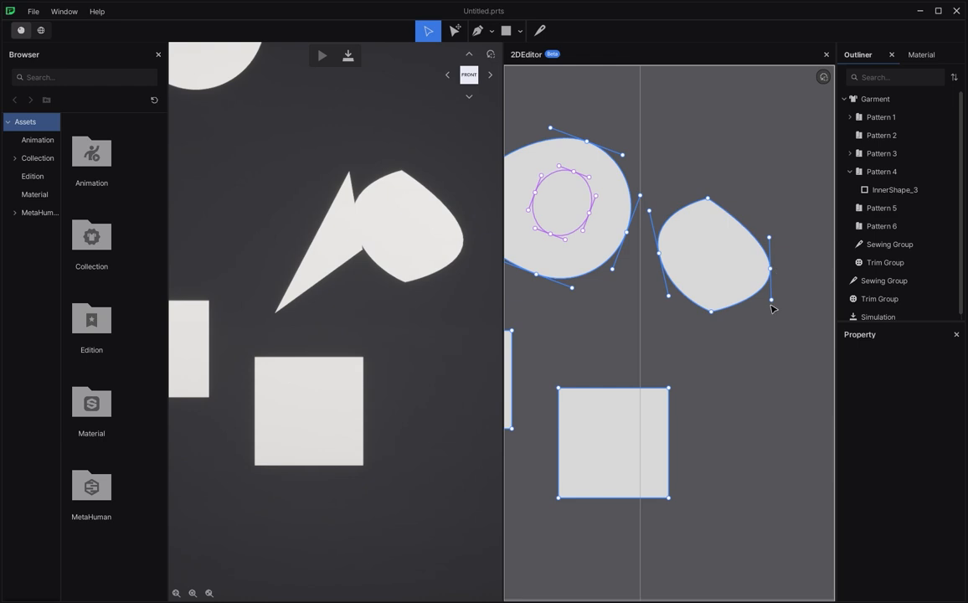
{"action": "mouse_move", "coordinate": [771, 300]}
{"action": "left_mouse_down"}
{"action": "mouse_move", "coordinate": [759, 312]}
{"action": "mouse_move", "coordinate": [780, 283]}
{"action": "mouse_move", "coordinate": [763, 315]}
{"action": "mouse_move", "coordinate": [785, 300]}
{"action": "left_mouse_up"}
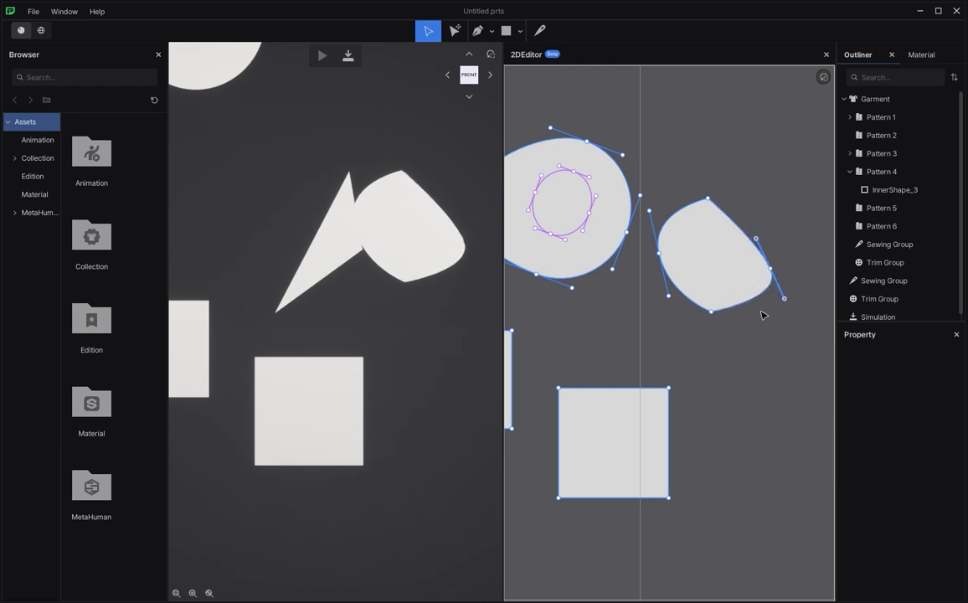
{"action": "right_click", "coordinate": [712, 312]}
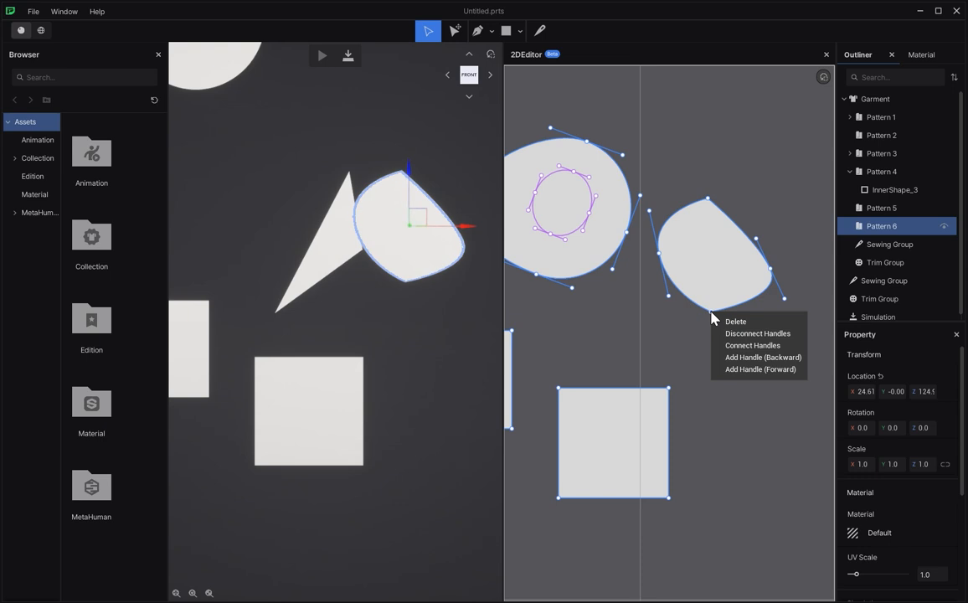
{"action": "left_click", "coordinate": [737, 358]}
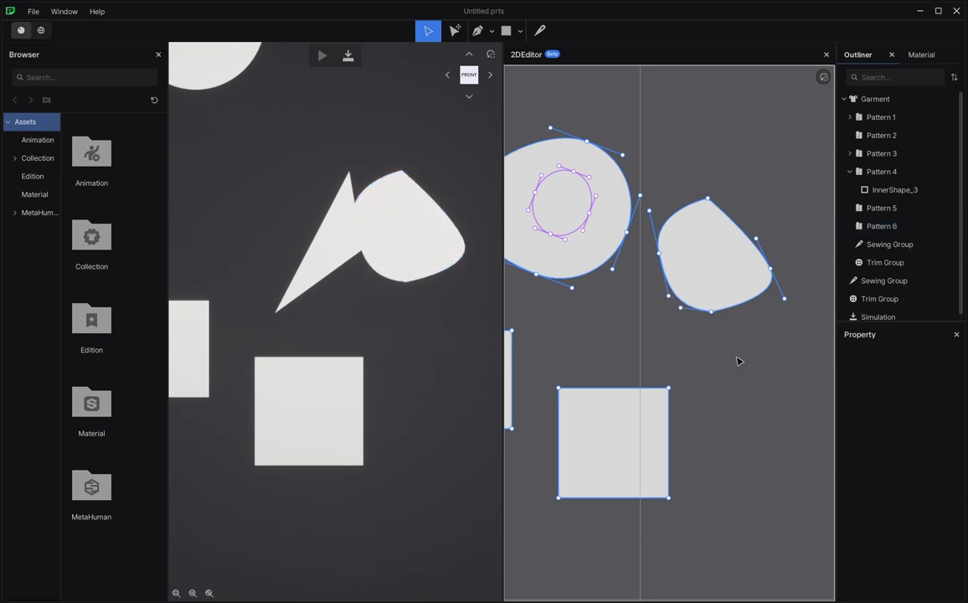
Add a forward handle to the curved piece's bottom point and pull both its handles downward to form a notch.
{"action": "right_click", "coordinate": [712, 312]}
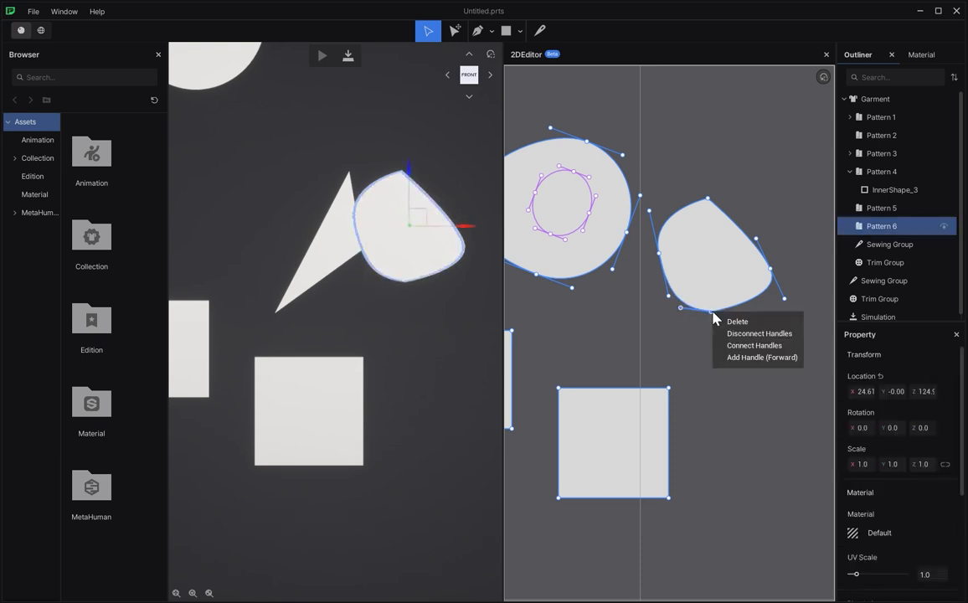
{"action": "left_click", "coordinate": [735, 357]}
{"action": "left_click_drag", "start_coordinate": [738, 318], "coordinate": [682, 324]}
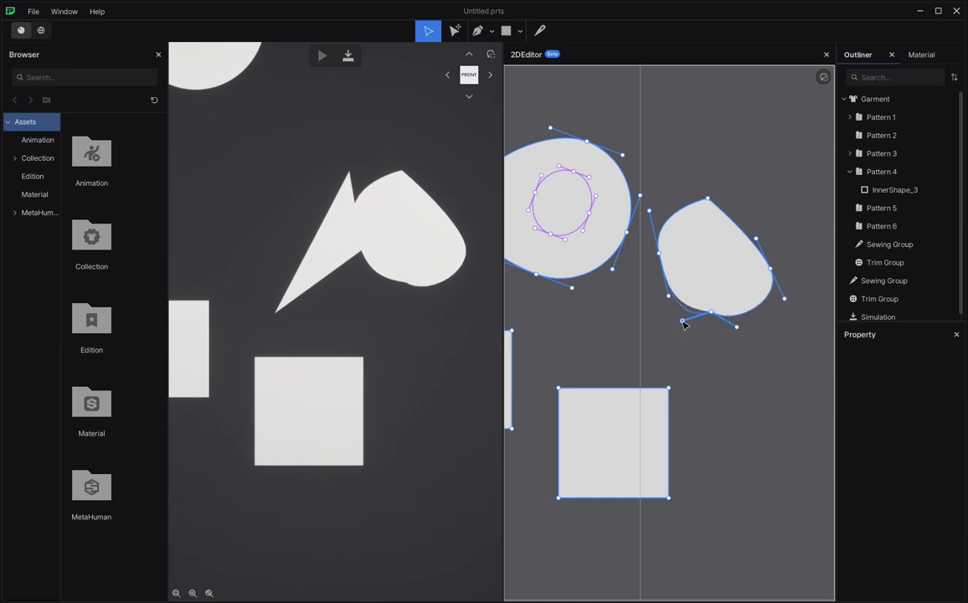
Tilt the right corner's connected handles slightly inward, then disconnect them and swing only the lower handle outward.
{"action": "mouse_move", "coordinate": [786, 300]}
{"action": "left_mouse_down"}
{"action": "mouse_move", "coordinate": [767, 314]}
{"action": "mouse_move", "coordinate": [780, 300]}
{"action": "mouse_move", "coordinate": [777, 314]}
{"action": "mouse_move", "coordinate": [776, 297]}
{"action": "left_mouse_up"}
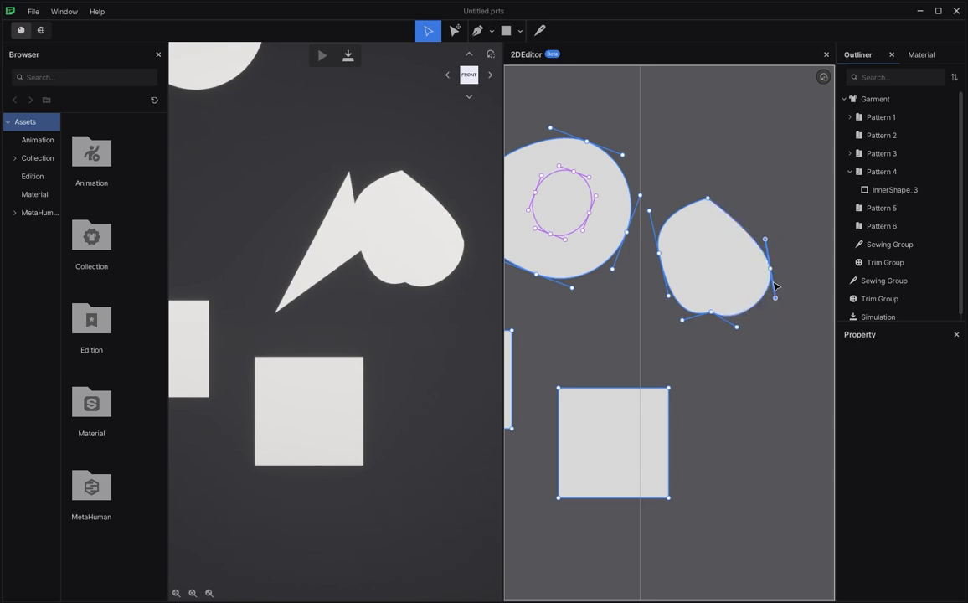
{"action": "right_click", "coordinate": [771, 270]}
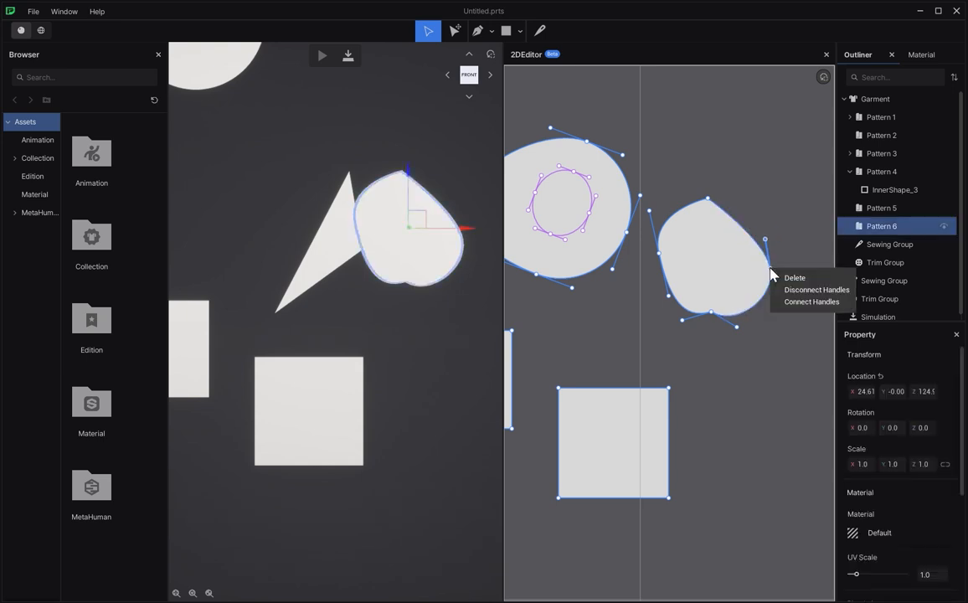
{"action": "left_click", "coordinate": [816, 294]}
{"action": "left_click_drag", "start_coordinate": [775, 299], "coordinate": [785, 301]}
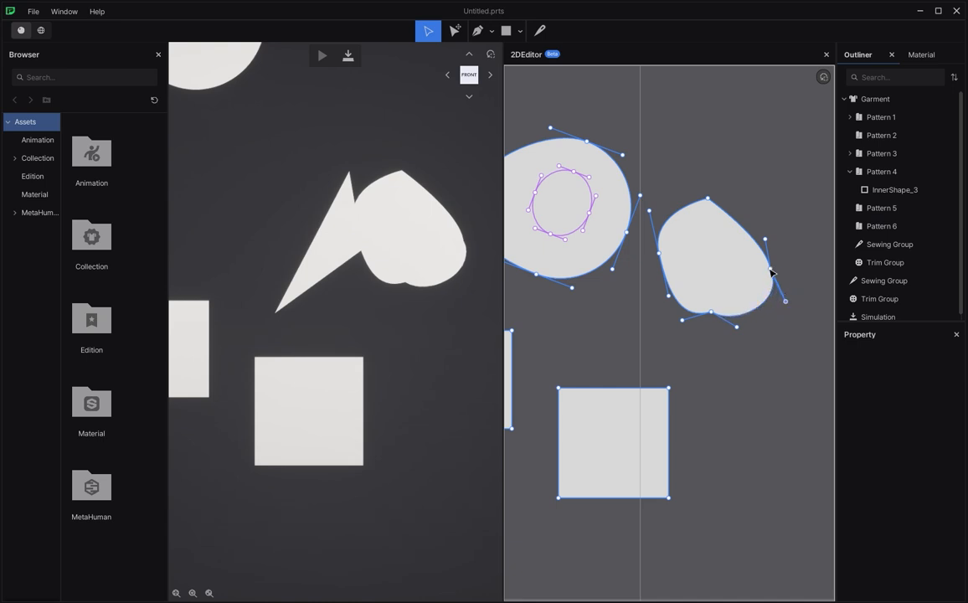
Connect the right corner's handles again and tilt them together by moving the lower handle inward.
{"action": "right_click", "coordinate": [771, 273]}
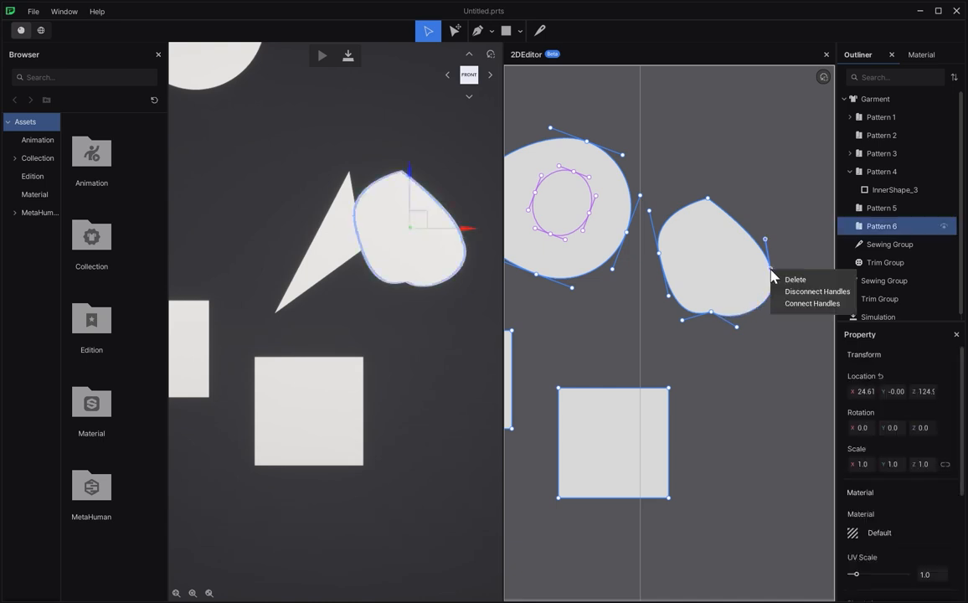
{"action": "left_click", "coordinate": [794, 310]}
{"action": "mouse_move", "coordinate": [786, 302]}
{"action": "left_mouse_down"}
{"action": "mouse_move", "coordinate": [797, 276]}
{"action": "mouse_move", "coordinate": [775, 305]}
{"action": "left_mouse_up"}
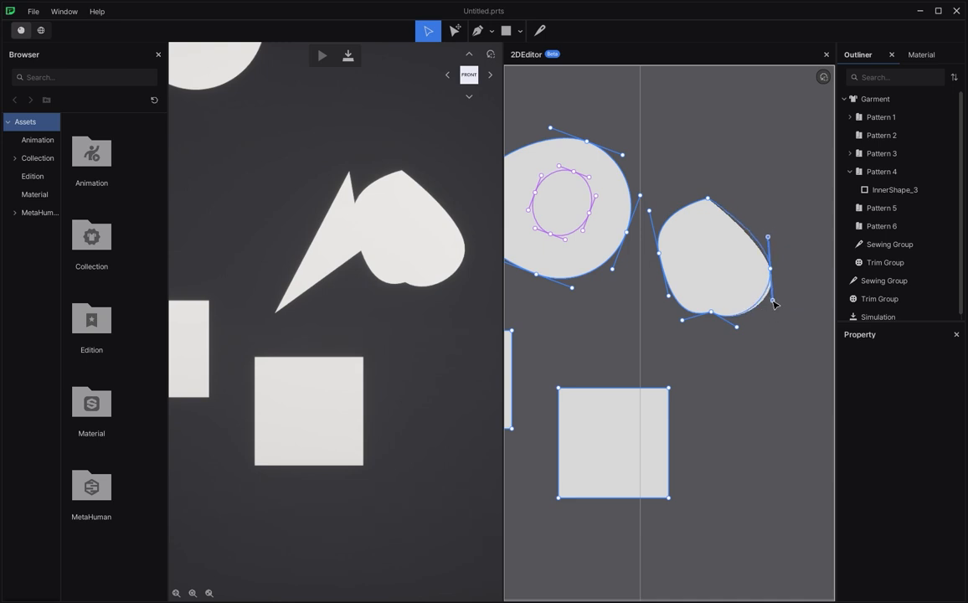
Place four square pattern pieces in a two-by-two arrangement in the empty 2D editor using the Rectangle tool.
{"action": "left_click", "coordinate": [521, 31]}
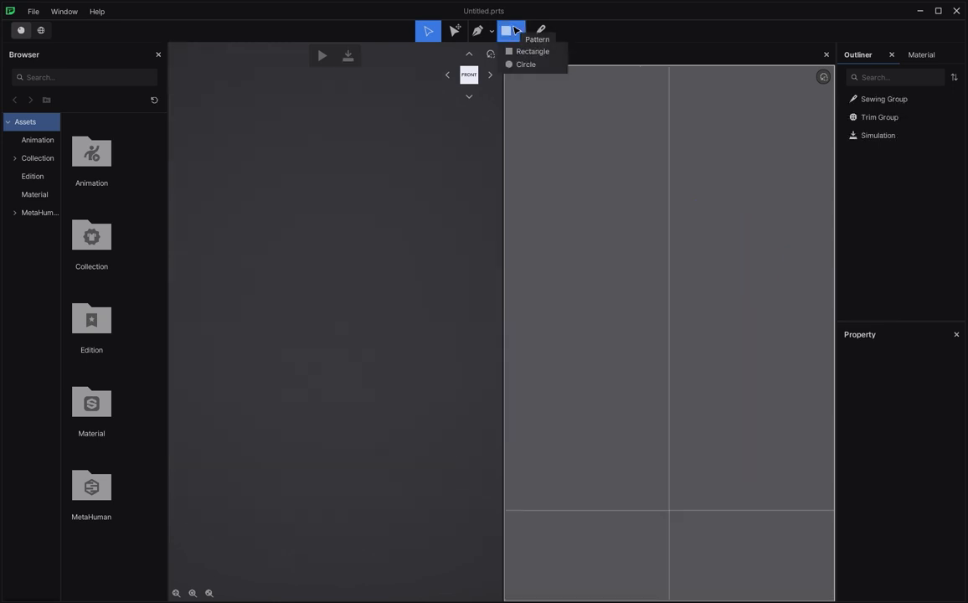
{"action": "left_click", "coordinate": [530, 50]}
{"action": "left_click", "coordinate": [549, 194]}
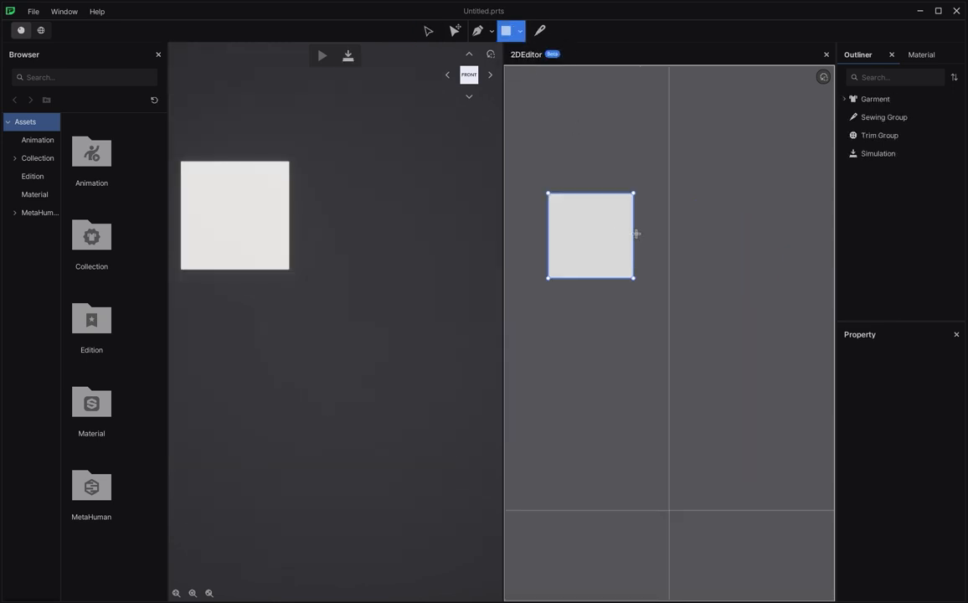
{"action": "left_click", "coordinate": [718, 236]}
{"action": "left_click", "coordinate": [584, 364]}
{"action": "left_click", "coordinate": [710, 362]}
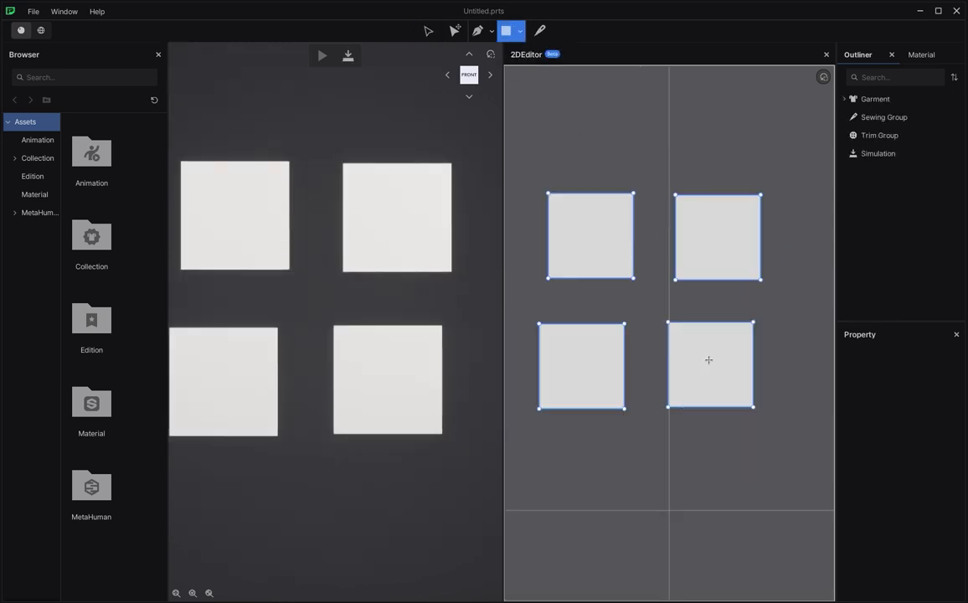
Sew the facing edges of the upper two squares together, aligning both seam directions from the top.
{"action": "left_click", "coordinate": [541, 35]}
{"action": "scroll", "coordinate": [655, 227], "scroll_direction": "up", "scroll_amount": 2}
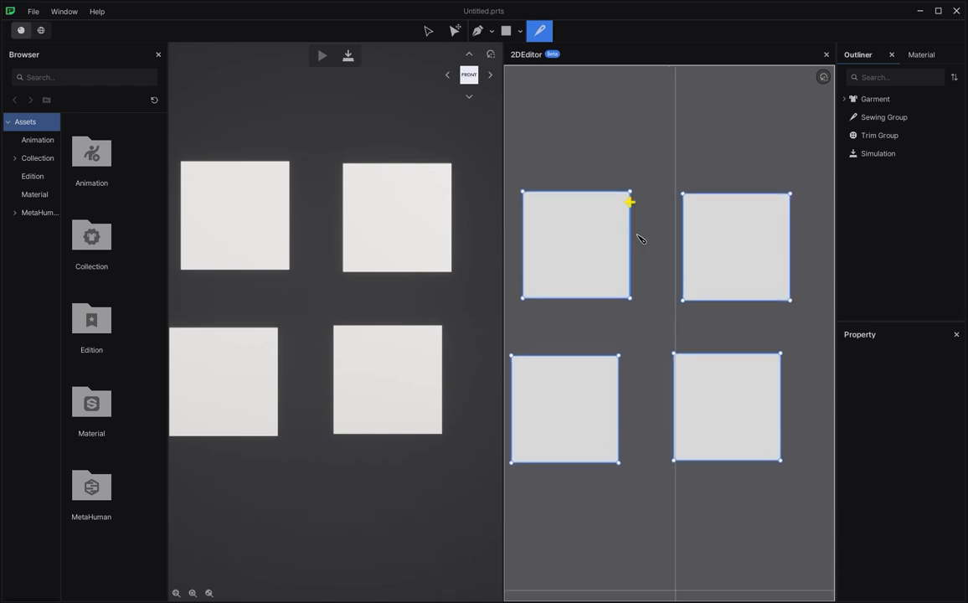
{"action": "left_click", "coordinate": [637, 235]}
{"action": "left_click", "coordinate": [684, 238]}
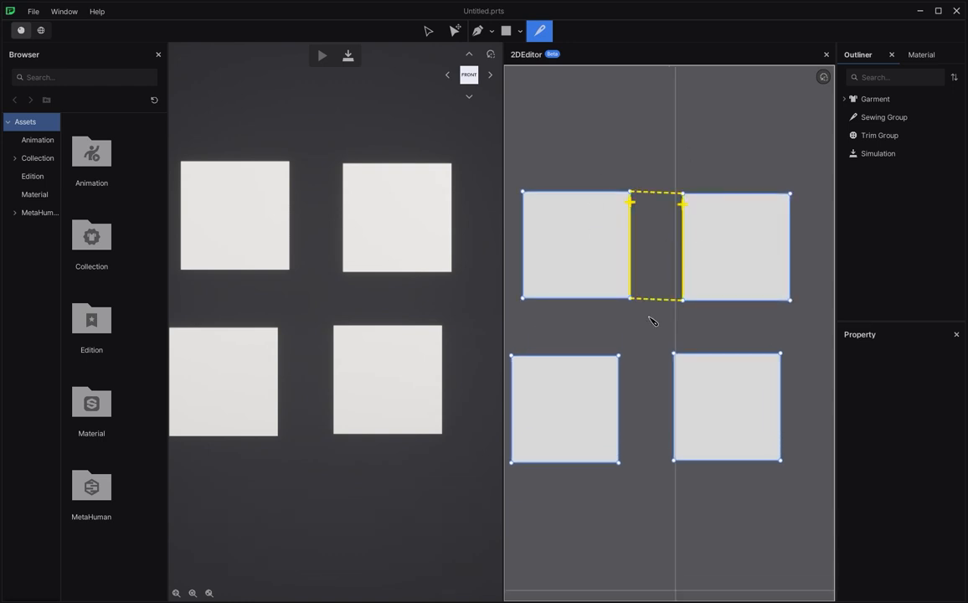
Sew the facing edges of the lower two squares with opposite start ends so the seam lines cross.
{"action": "scroll", "coordinate": [634, 309], "scroll_direction": "down", "scroll_amount": 2}
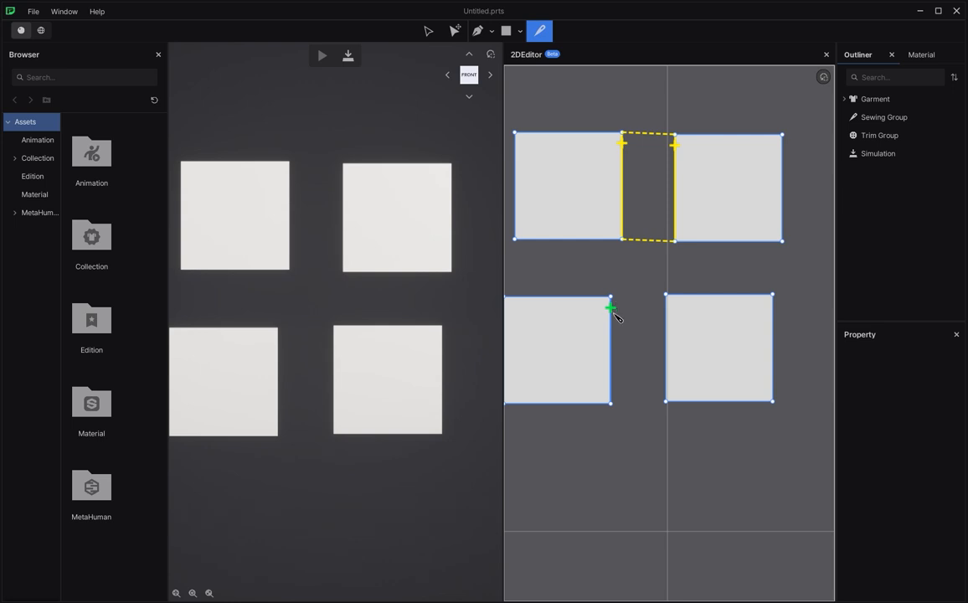
{"action": "left_click", "coordinate": [667, 378]}
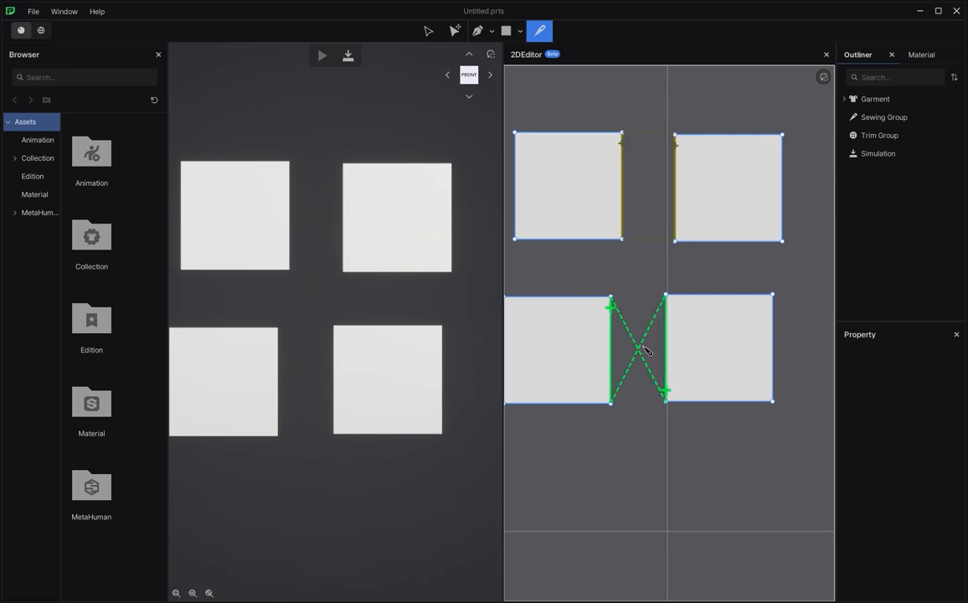
{"action": "middle_click_drag", "start_coordinate": [680, 349], "coordinate": [691, 360]}
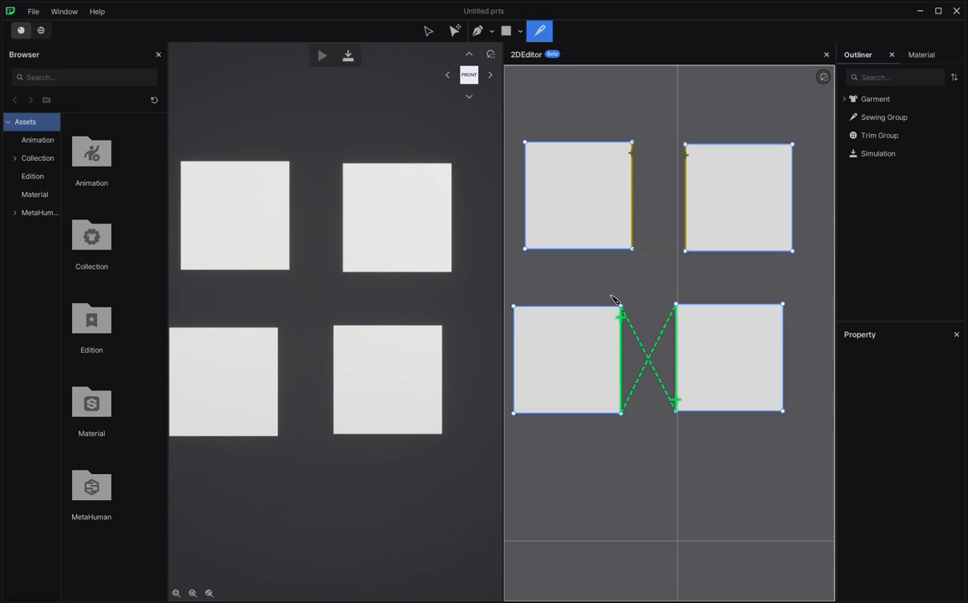
{"action": "middle_click_drag", "start_coordinate": [649, 161], "coordinate": [652, 173]}
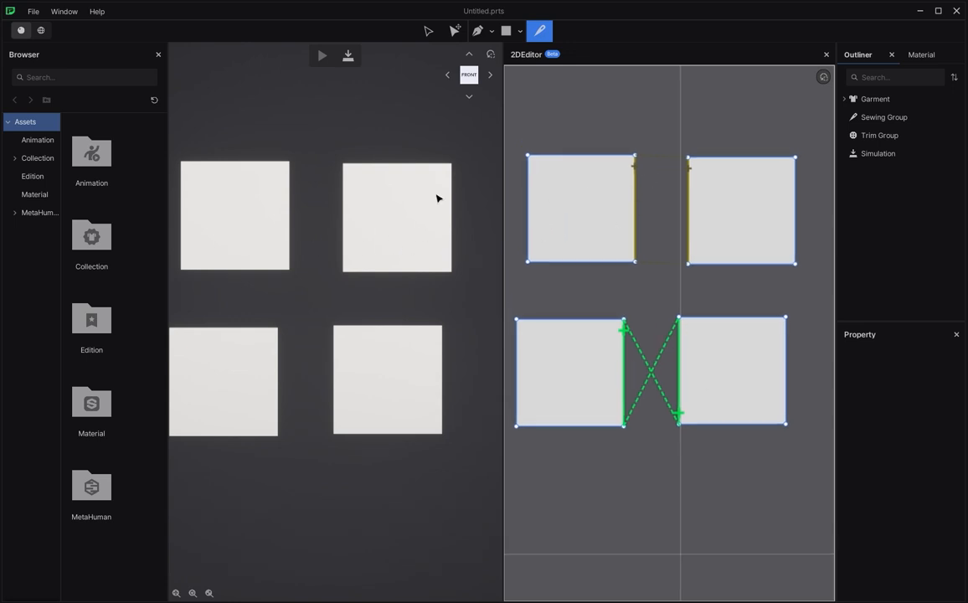
Delete the seam between the upper two squares with the Sewing tool active.
{"action": "left_click", "coordinate": [329, 298]}
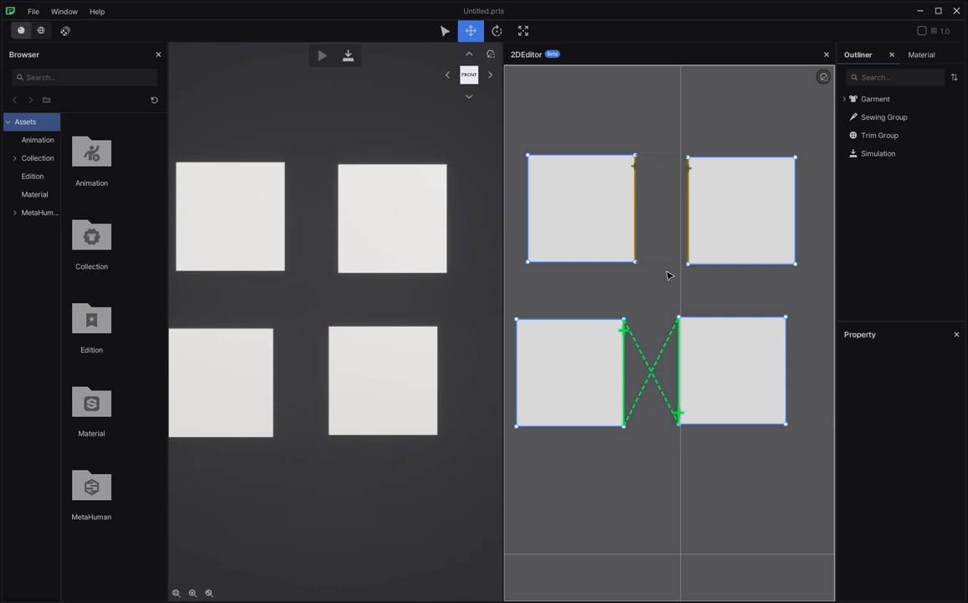
{"action": "left_click", "coordinate": [645, 165]}
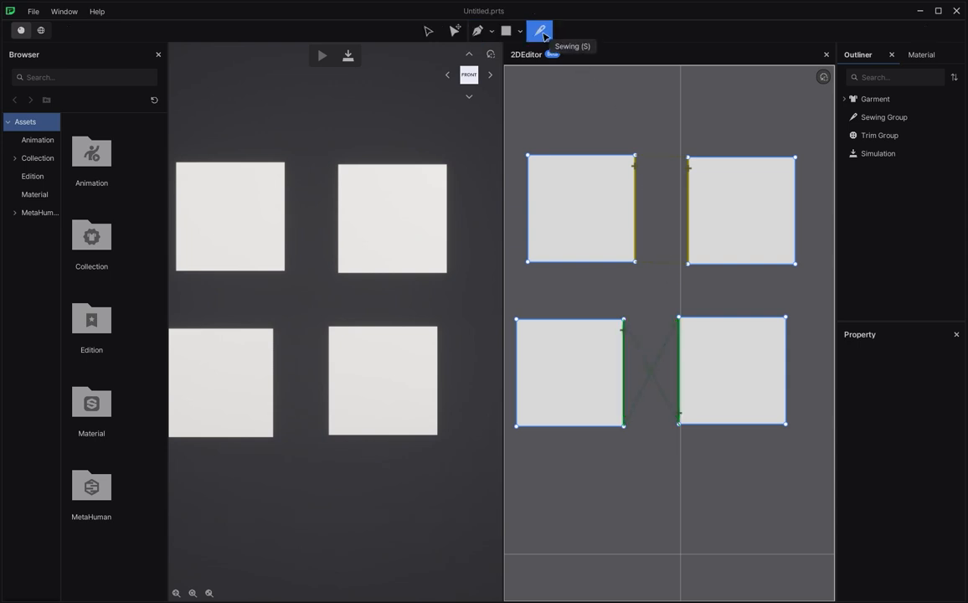
{"action": "left_click", "coordinate": [636, 207]}
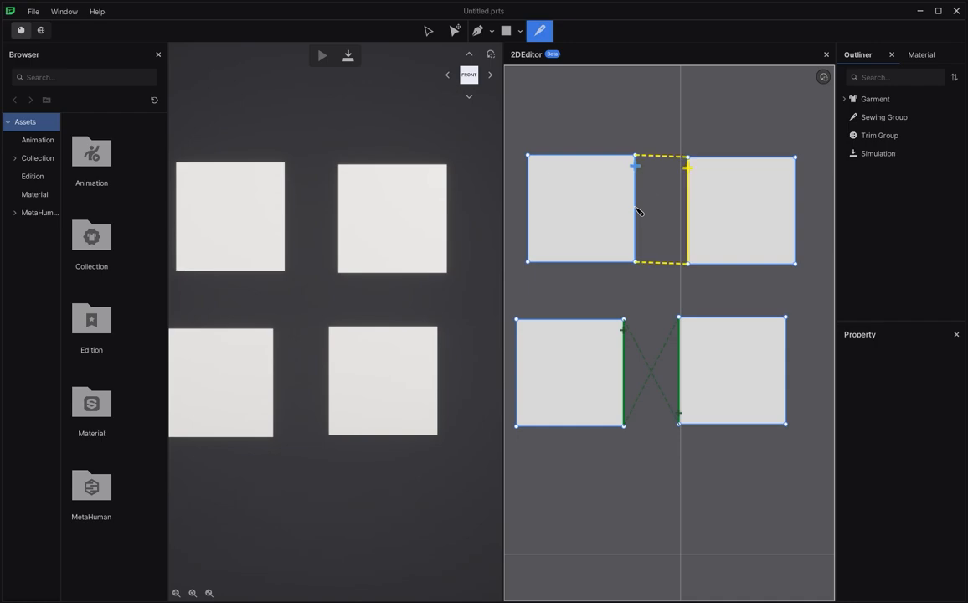
{"action": "key", "text": "Delete"}
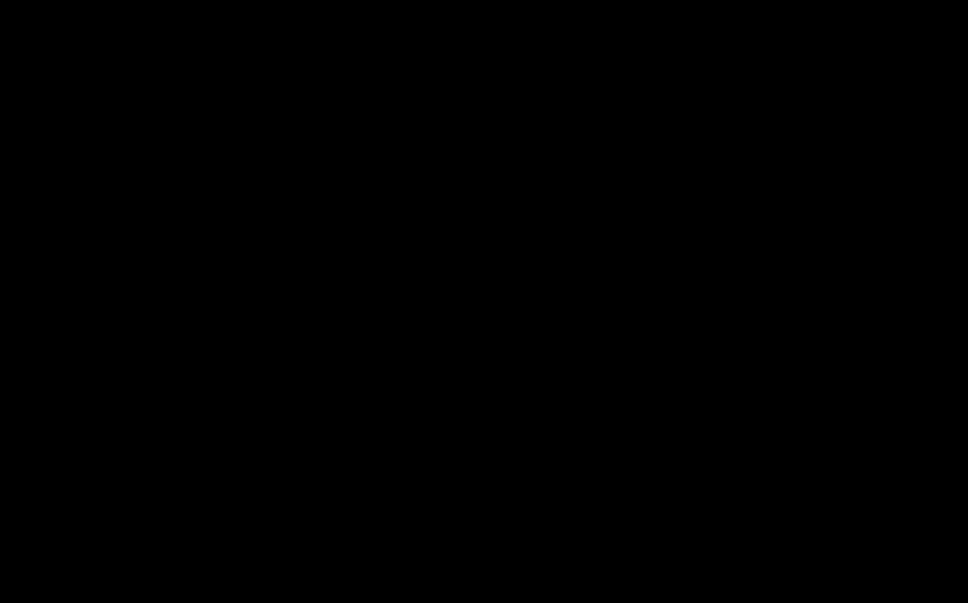